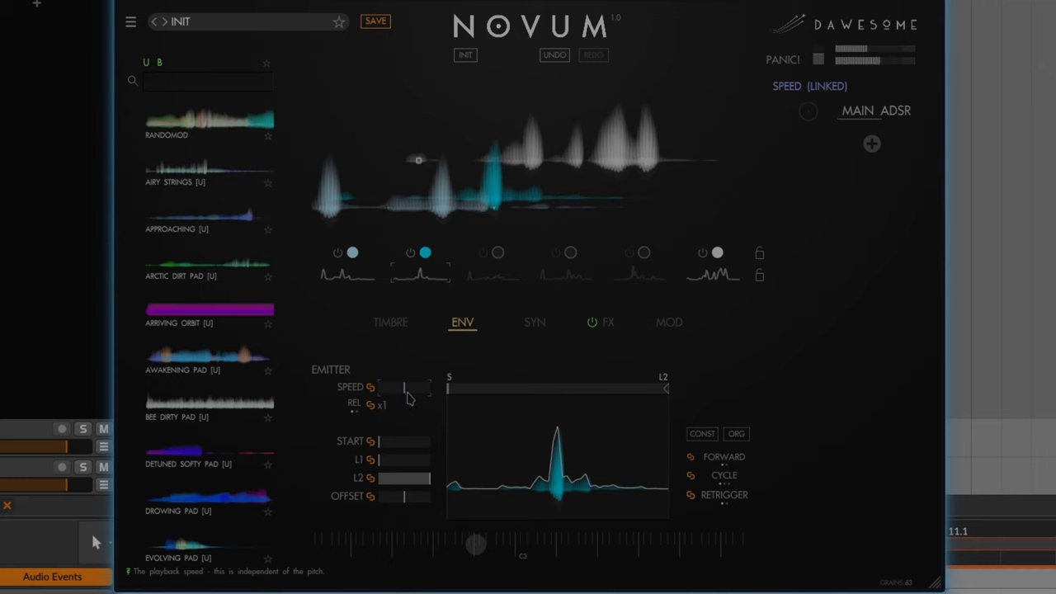
- Adjust the emitter speed and add a Random modulator to vary the speed of individual layers, including layer 6
{"action": "left_click_drag", "start_coordinate": [424, 398], "coordinate": [394, 411]}
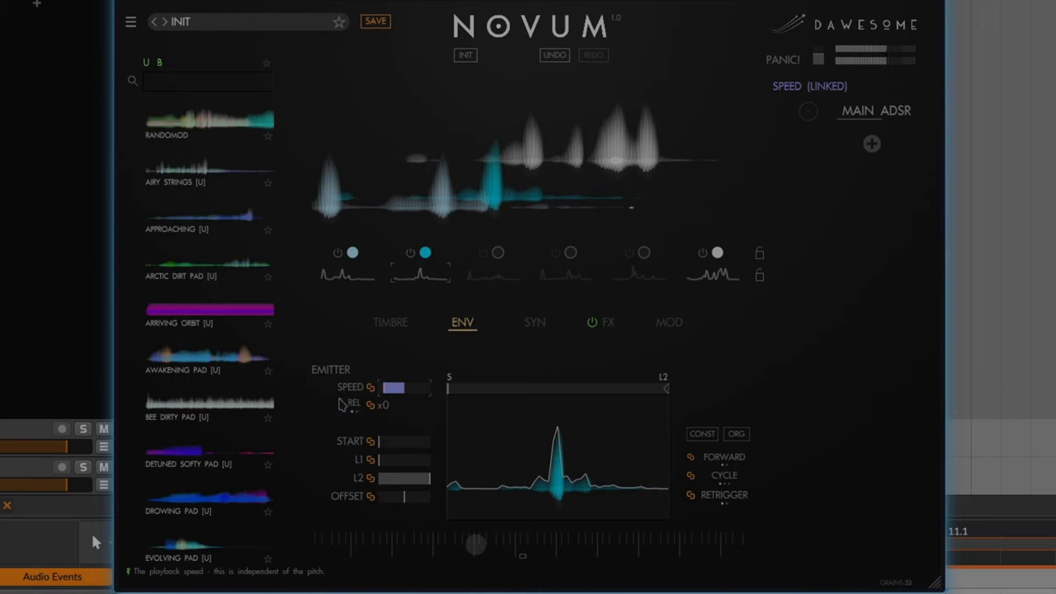
{"action": "left_click", "coordinate": [871, 144]}
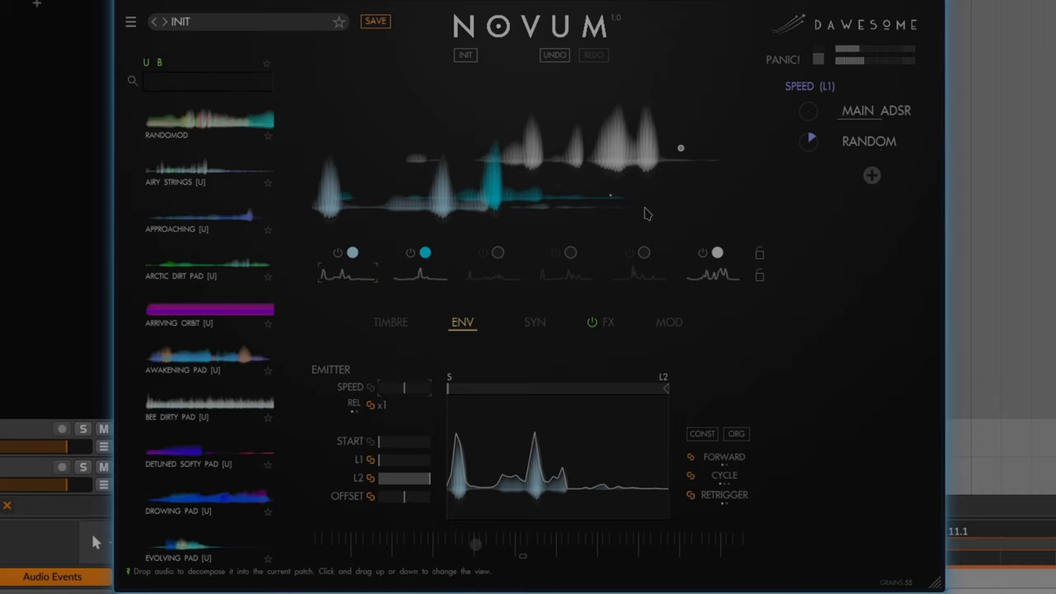
{"action": "left_click", "coordinate": [721, 277]}
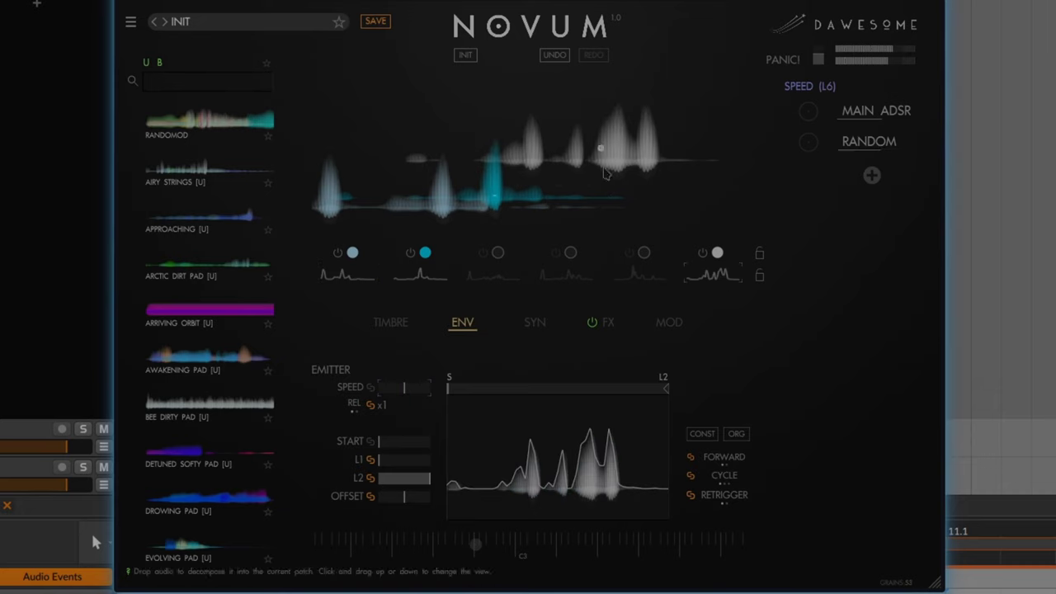
{"action": "left_click_drag", "start_coordinate": [810, 160], "coordinate": [811, 165]}
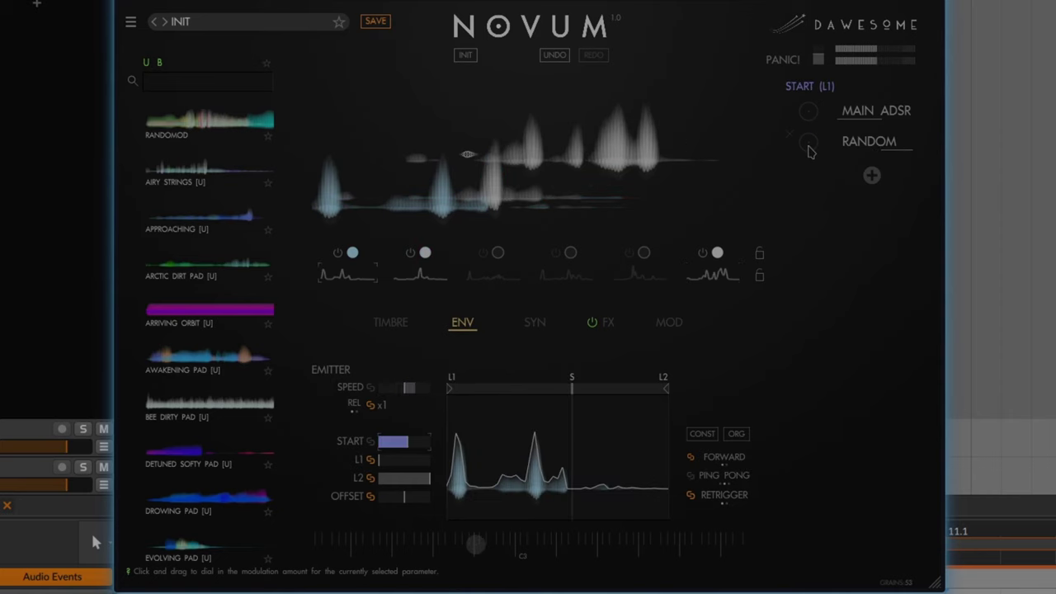
- Modulate layer 1's start position with the Random modulator and move the L2 loop marker earlier in the emitter envelope
{"action": "left_click_drag", "start_coordinate": [811, 151], "coordinate": [800, 124]}
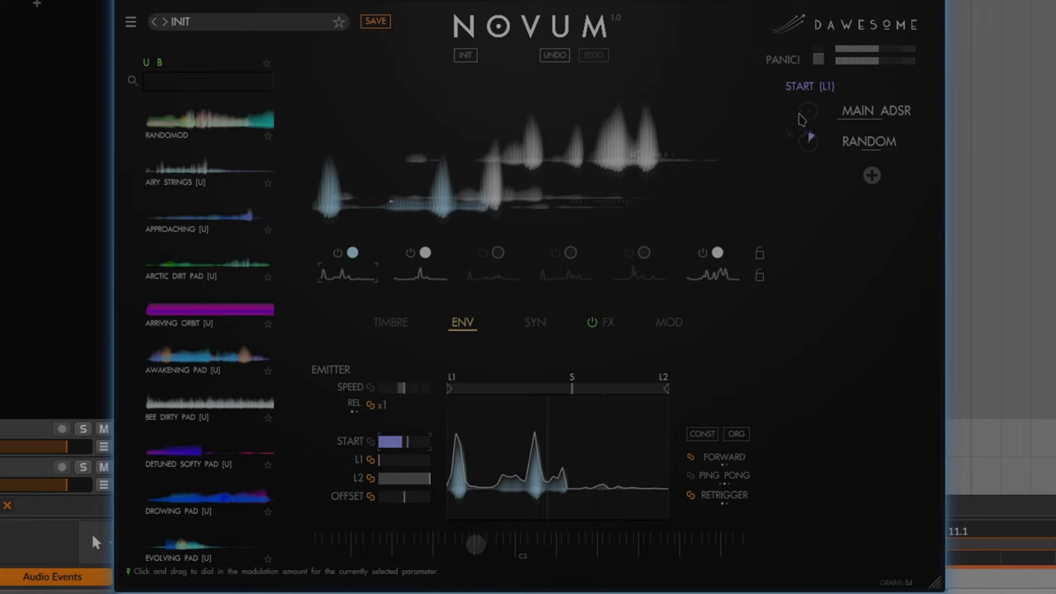
{"action": "left_click_drag", "start_coordinate": [664, 388], "coordinate": [513, 396]}
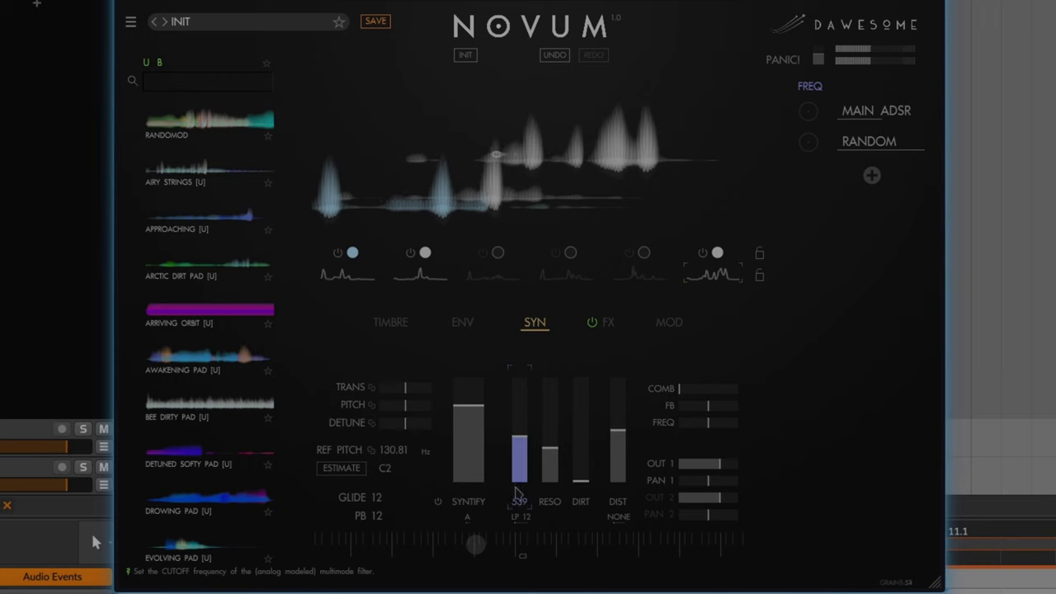
- Raise the synth section's dirt amount and the resonance of the filter in BP 24 mode
{"action": "left_click", "coordinate": [582, 479]}
{"action": "left_click_drag", "start_coordinate": [583, 412], "coordinate": [583, 330]}
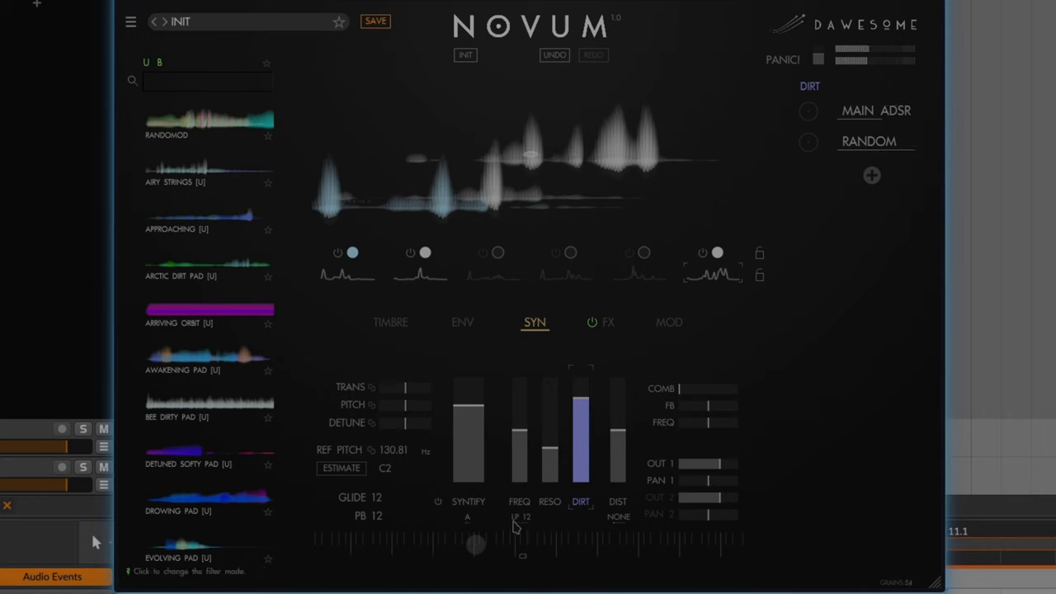
{"action": "left_click_drag", "start_coordinate": [549, 476], "coordinate": [550, 399]}
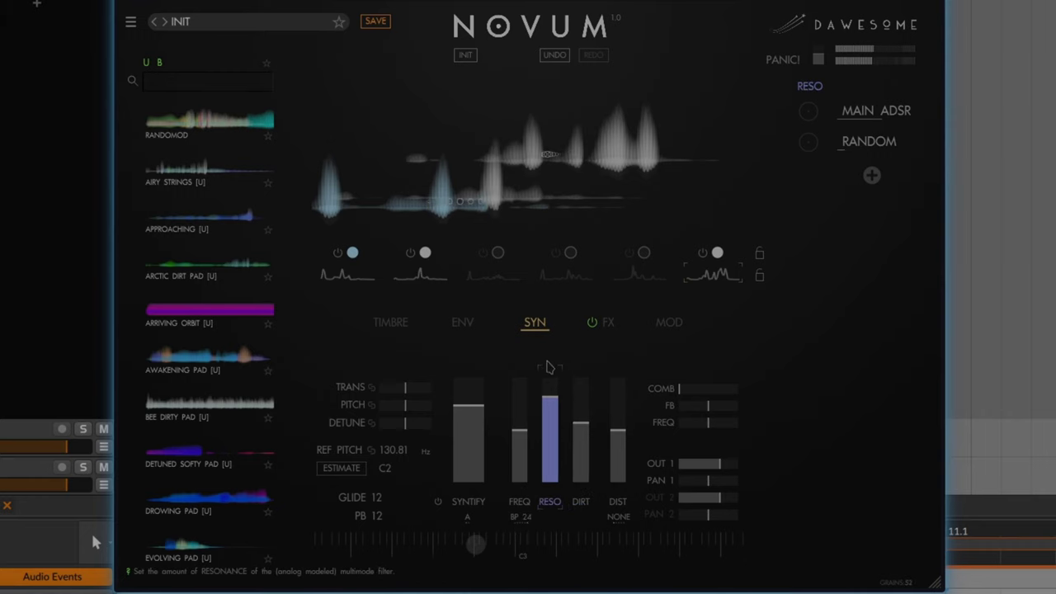
- Lower the filter cutoff frequency and apply a small amount of Random modulation to it
{"action": "mouse_move", "coordinate": [524, 437]}
{"action": "left_mouse_down"}
{"action": "mouse_move", "coordinate": [521, 404]}
{"action": "mouse_move", "coordinate": [514, 437]}
{"action": "left_mouse_up"}
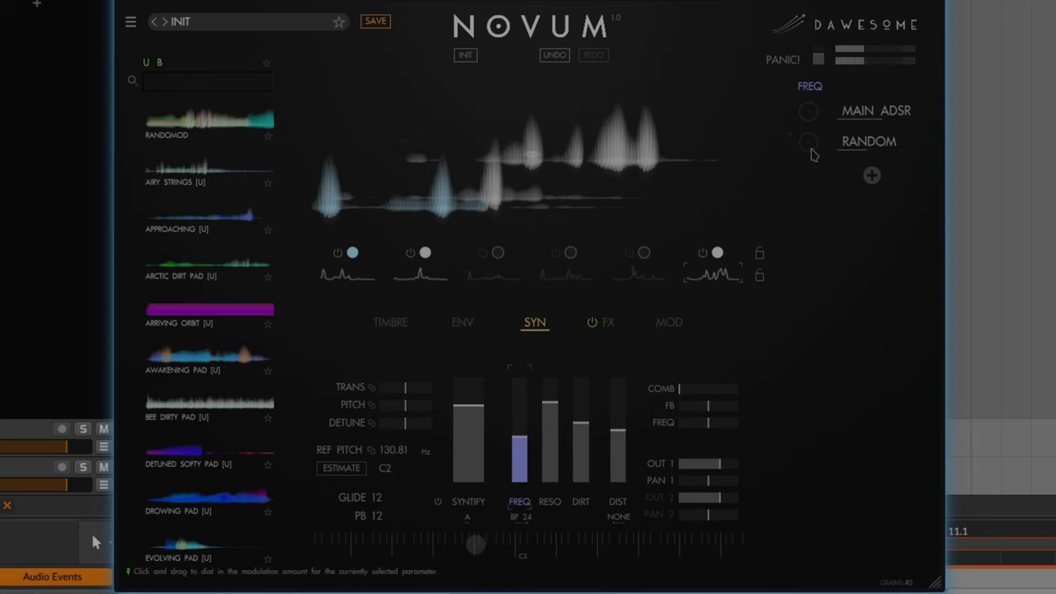
{"action": "left_click_drag", "start_coordinate": [811, 149], "coordinate": [811, 144]}
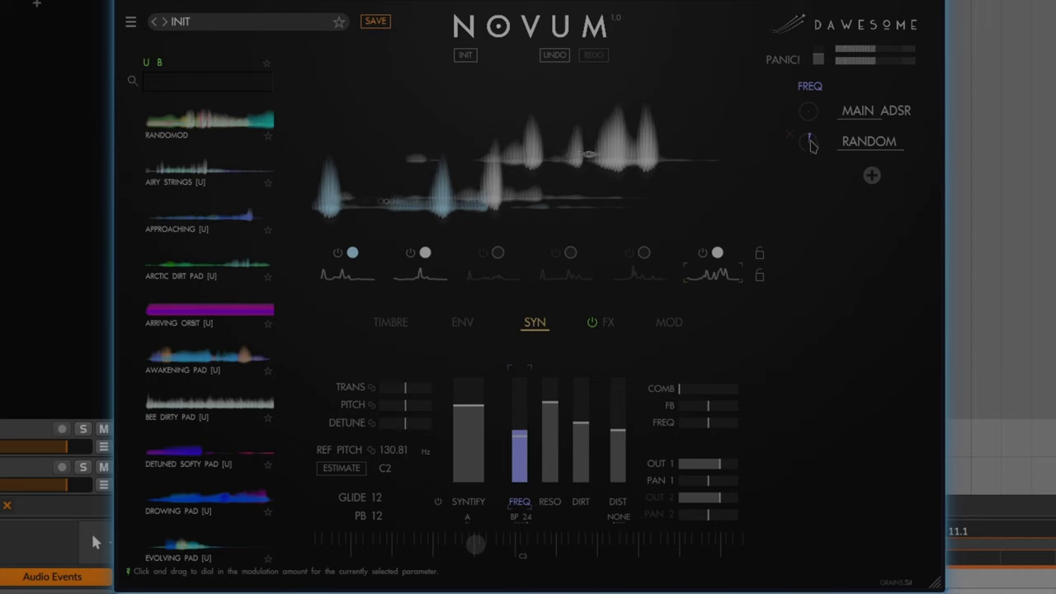
- Adjust the comb filter's feedback and frequency offset, and modulate that frequency with the Random modulator
{"action": "left_click", "coordinate": [708, 422]}
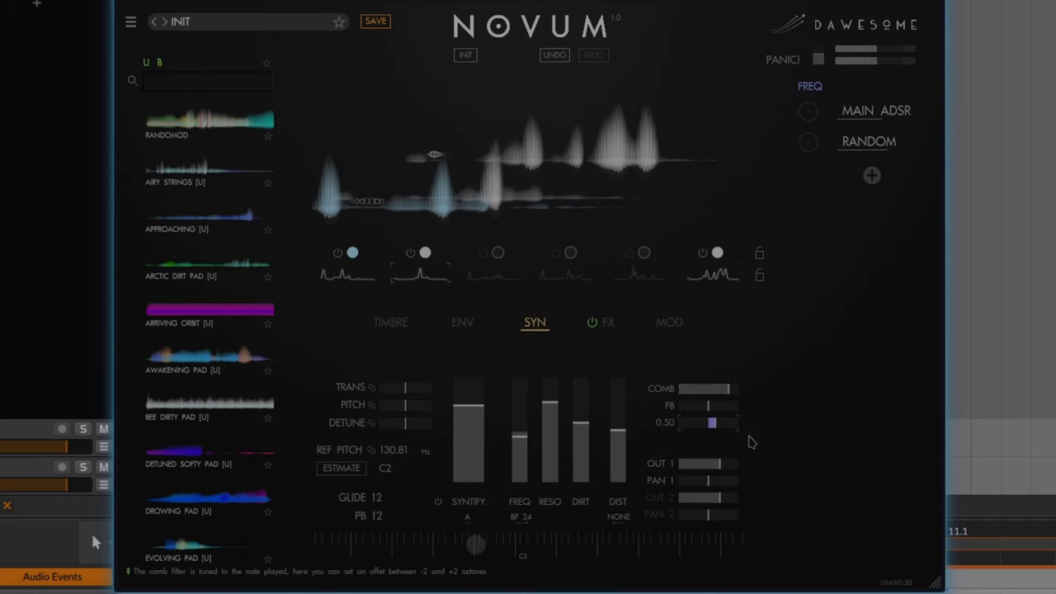
{"action": "left_click", "coordinate": [713, 405]}
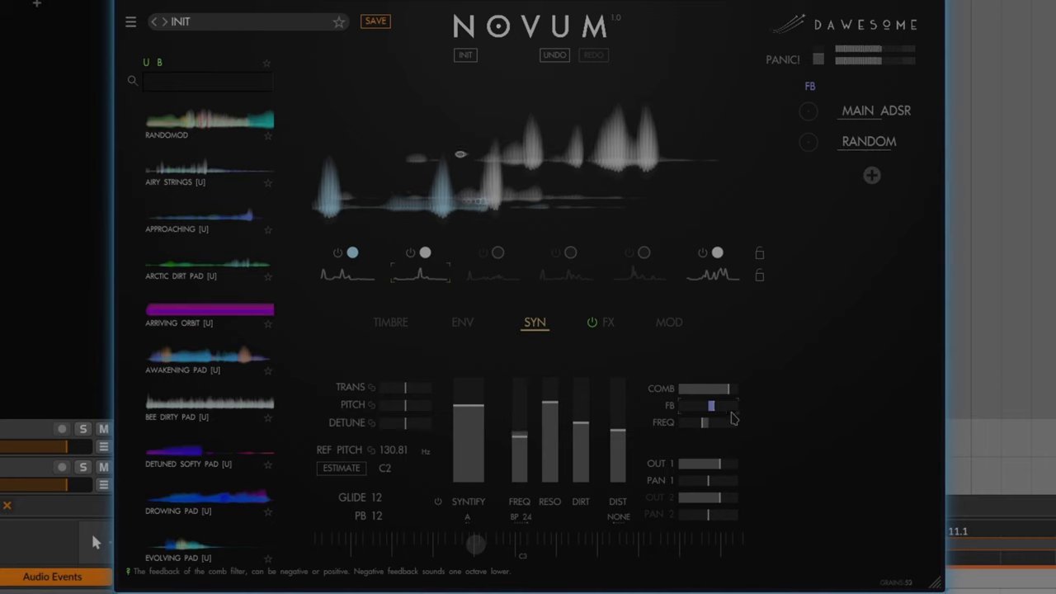
{"action": "left_click", "coordinate": [700, 425]}
{"action": "left_click_drag", "start_coordinate": [701, 425], "coordinate": [750, 435]}
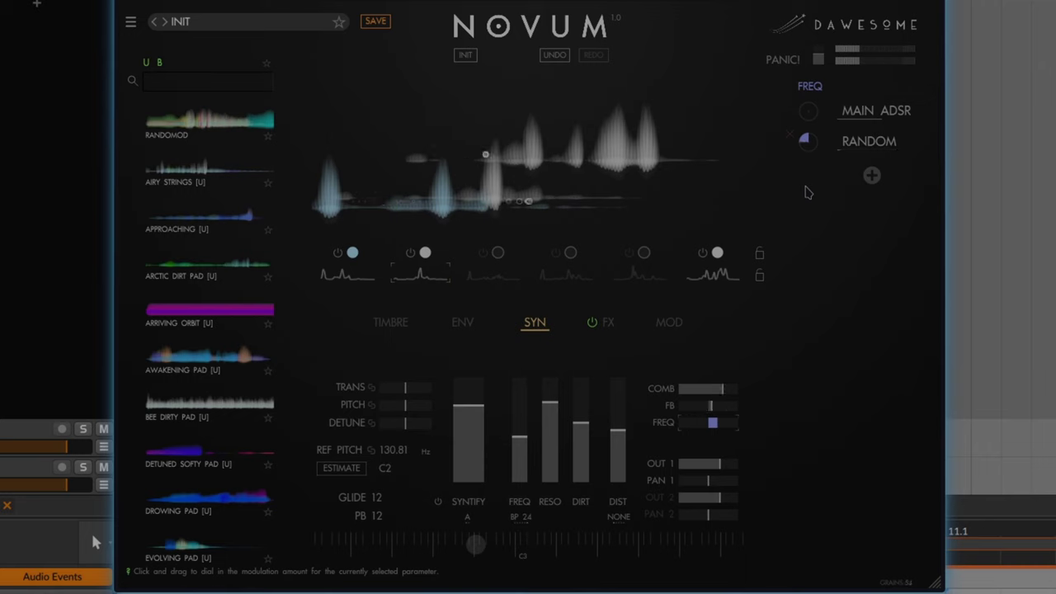
{"action": "left_click_drag", "start_coordinate": [800, 142], "coordinate": [796, 82]}
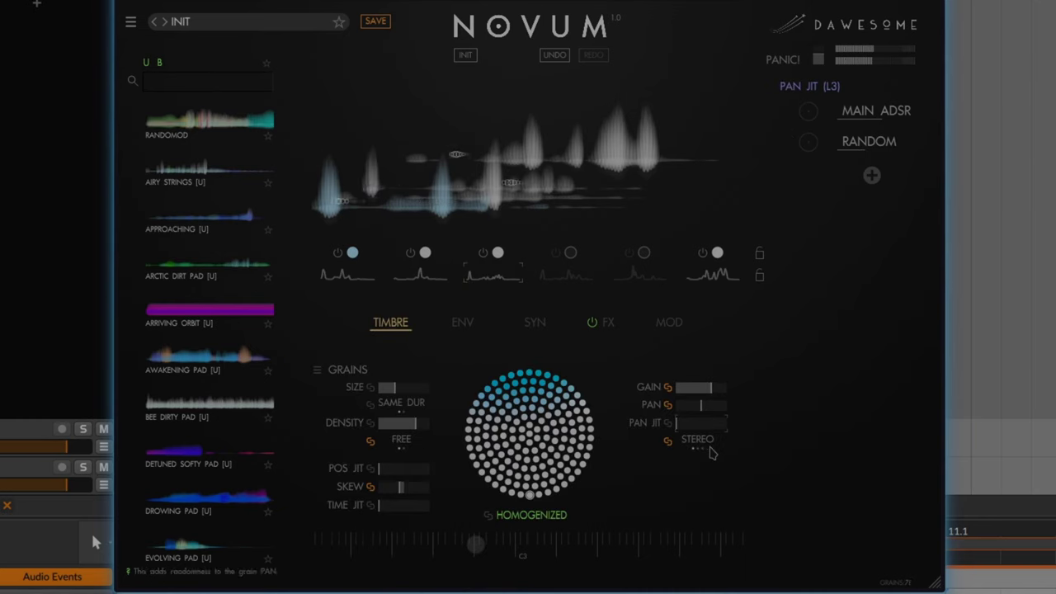
- Try Random modulation on layer 3's pan jitter, and raise its position jitter to about a third of its range
{"action": "mouse_move", "coordinate": [807, 148]}
{"action": "left_mouse_down"}
{"action": "mouse_move", "coordinate": [792, 60]}
{"action": "mouse_move", "coordinate": [810, 144]}
{"action": "left_mouse_up"}
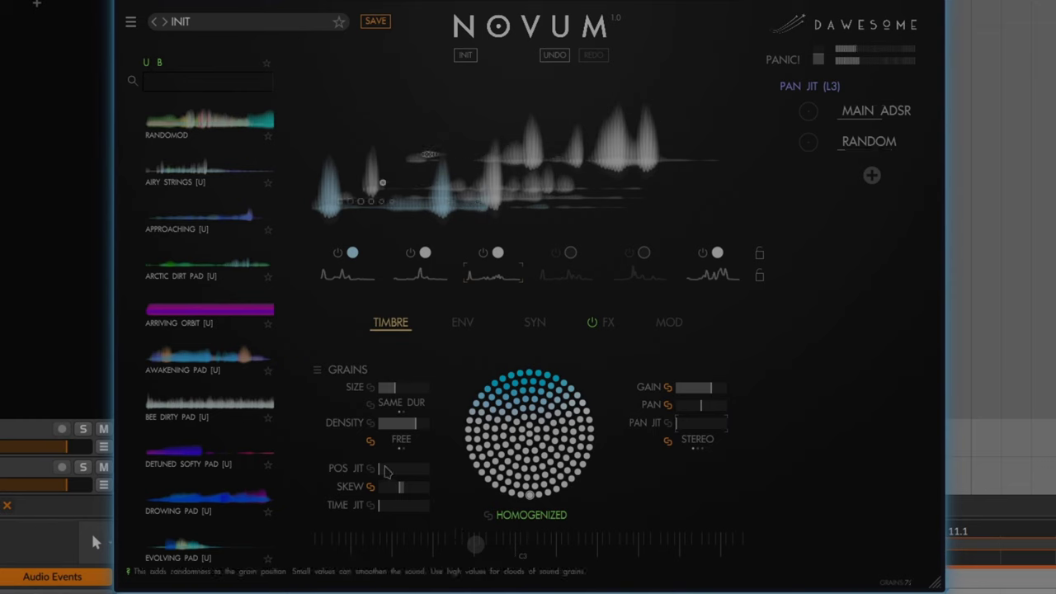
{"action": "left_click_drag", "start_coordinate": [386, 473], "coordinate": [441, 472]}
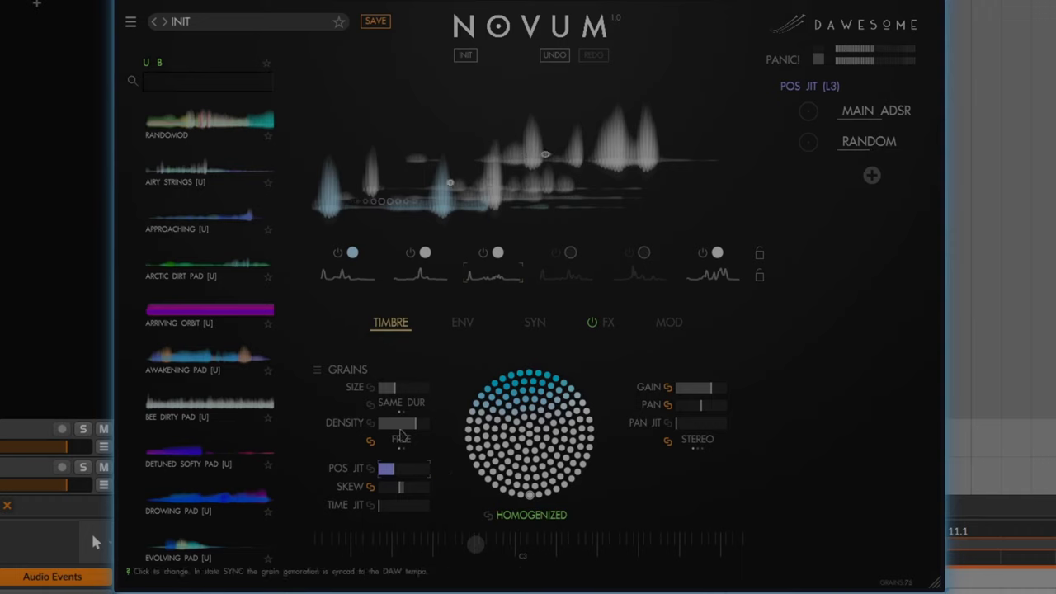
- Select layer 5, target the synth section's Pan 1 parameter, and raise the dirt amount
{"action": "left_click", "coordinate": [632, 267]}
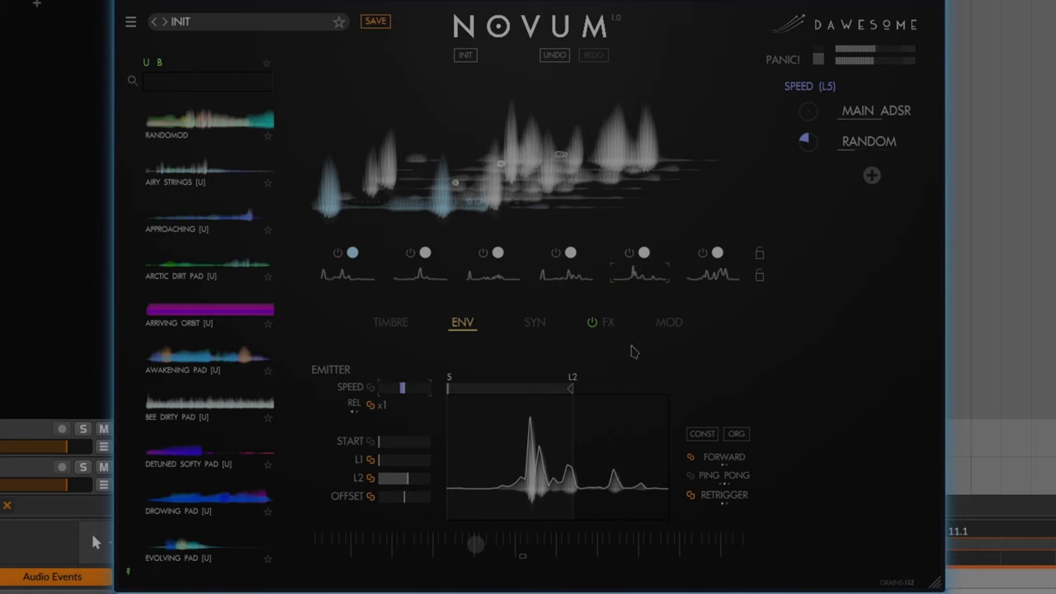
{"action": "left_click", "coordinate": [532, 324]}
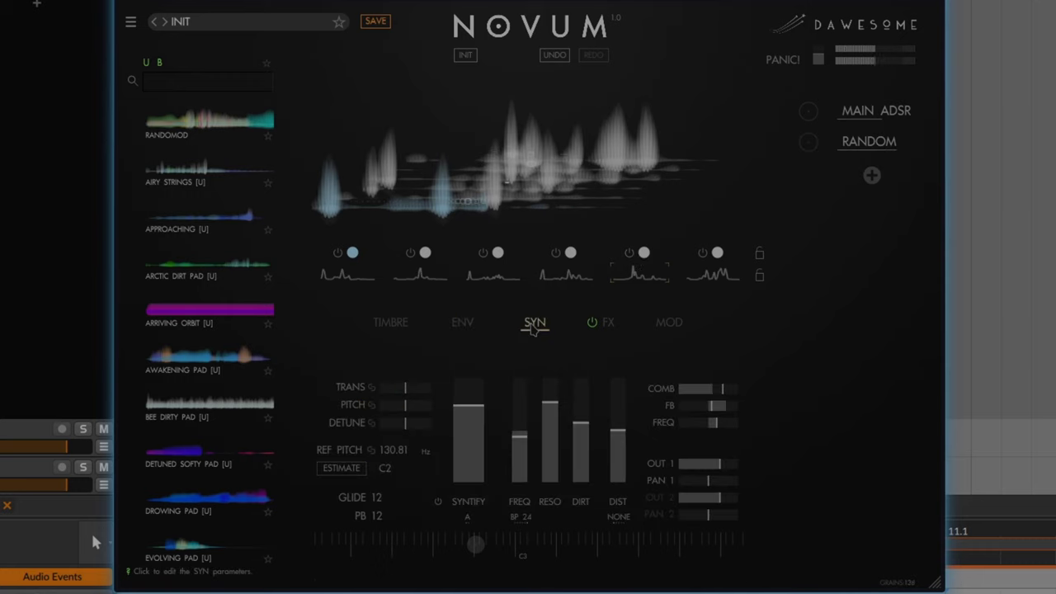
{"action": "left_click", "coordinate": [709, 485]}
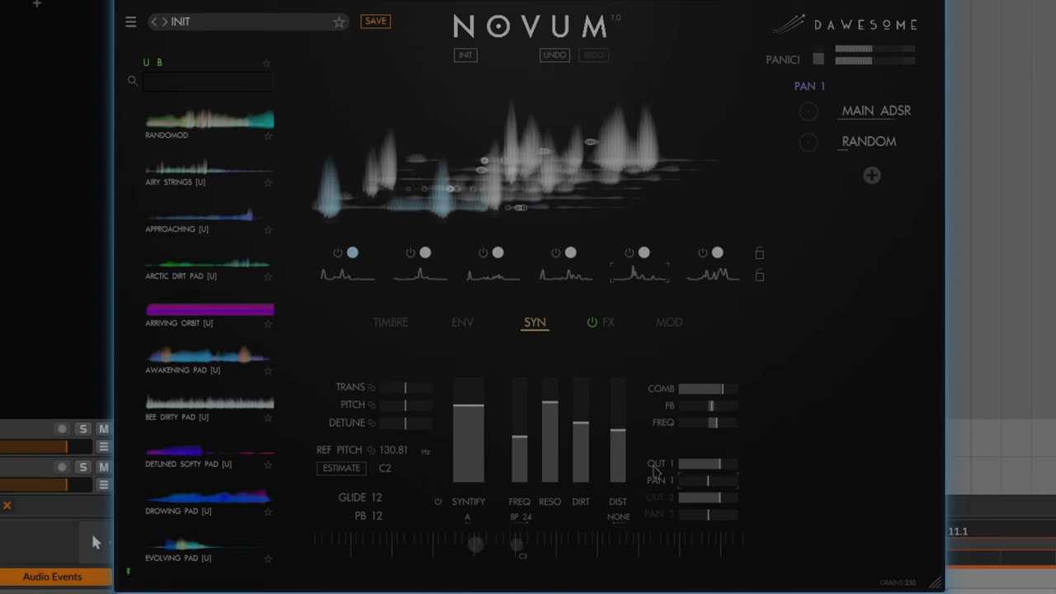
{"action": "left_click_drag", "start_coordinate": [580, 427], "coordinate": [579, 349]}
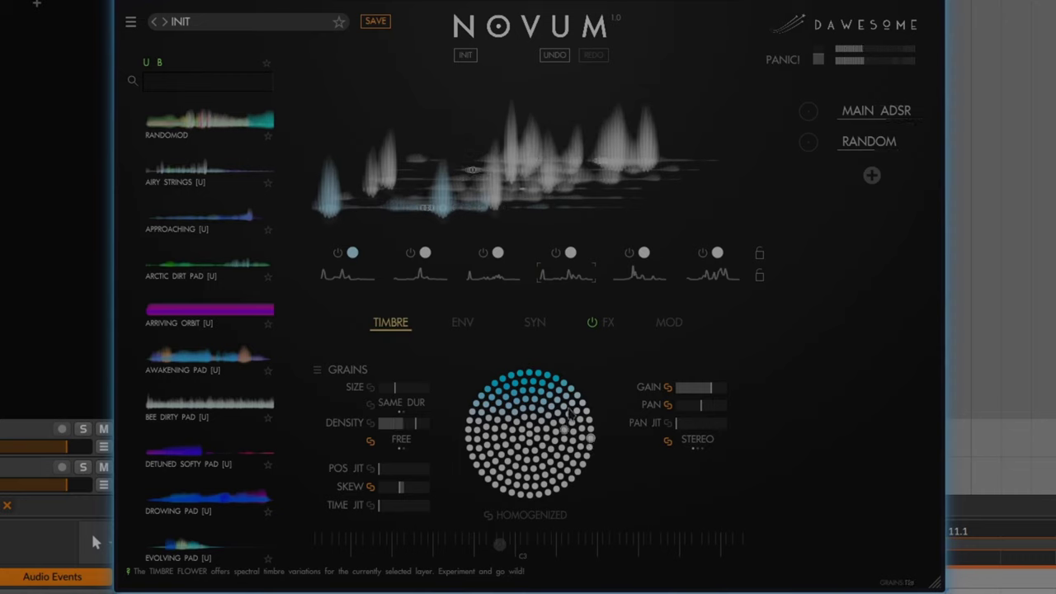
- Lower the grain density of layer 5
{"action": "left_click", "coordinate": [633, 281]}
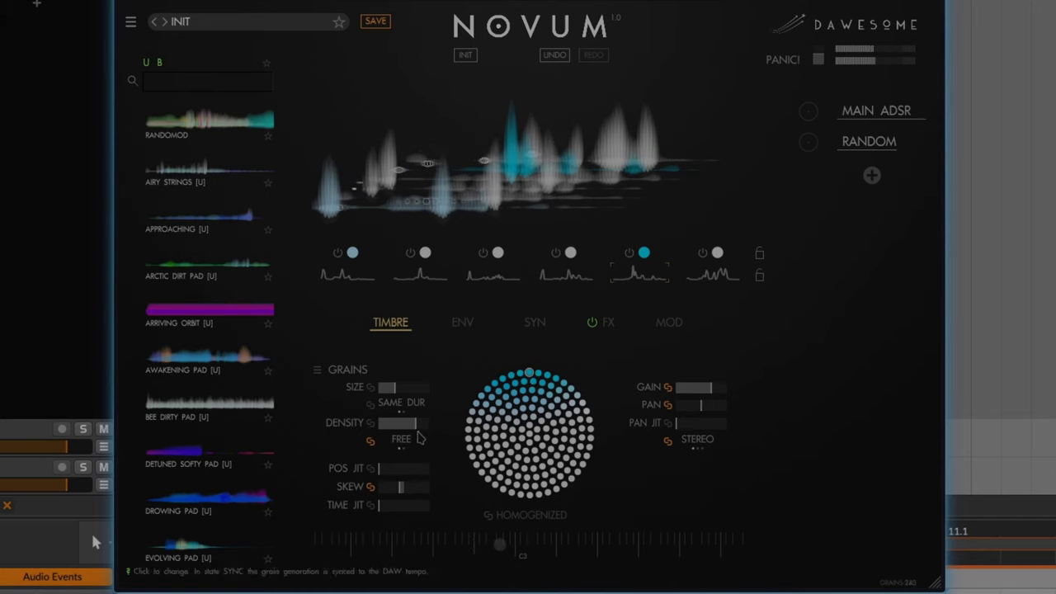
{"action": "left_click_drag", "start_coordinate": [416, 424], "coordinate": [317, 428]}
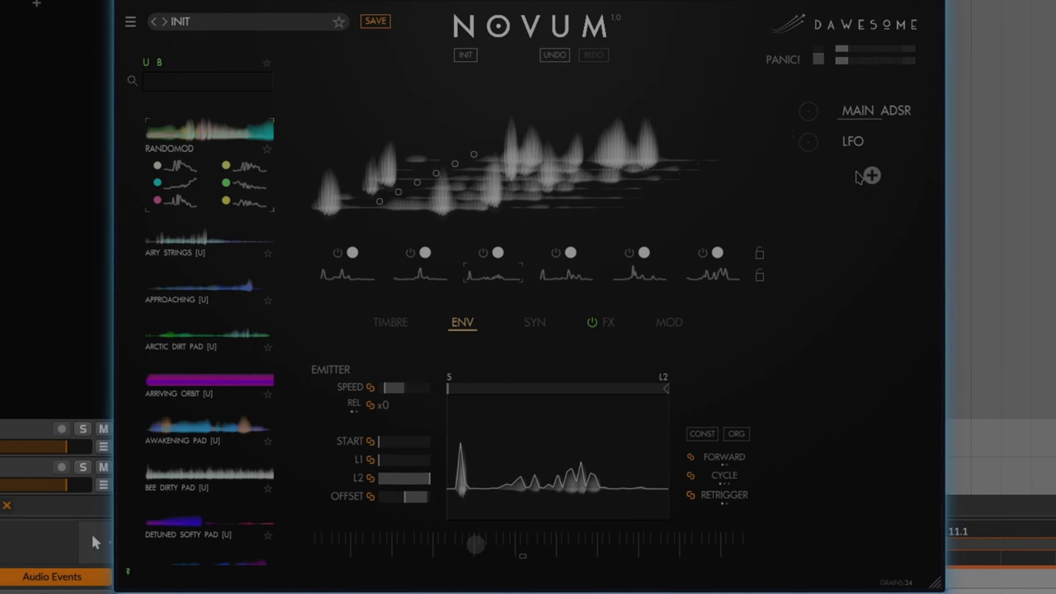
- Modulate the linked grain pan with the LFO and raise the linked gain of all layers
{"action": "left_click", "coordinate": [393, 326]}
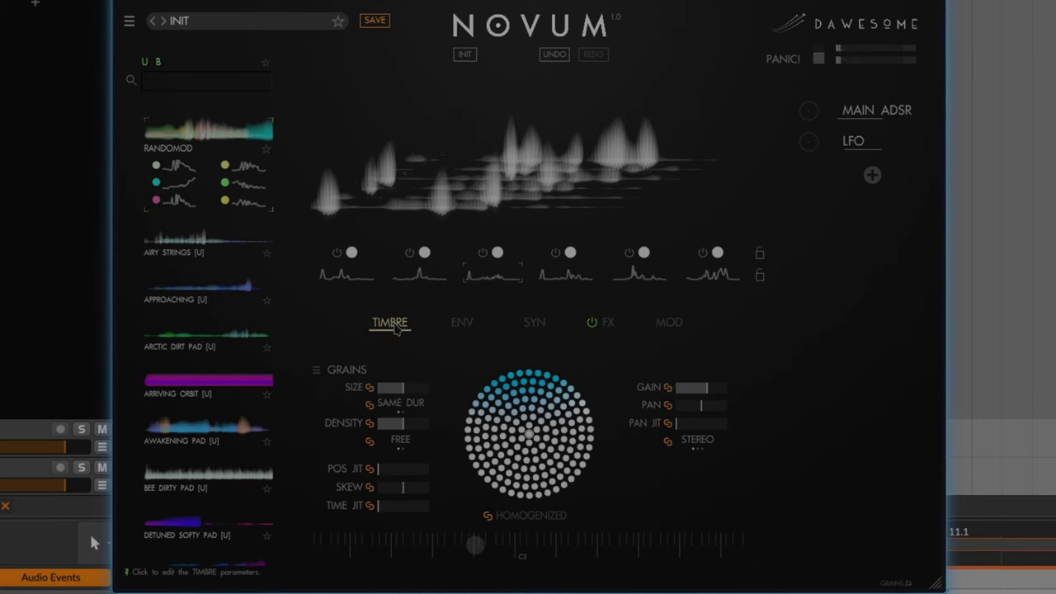
{"action": "left_click", "coordinate": [703, 410]}
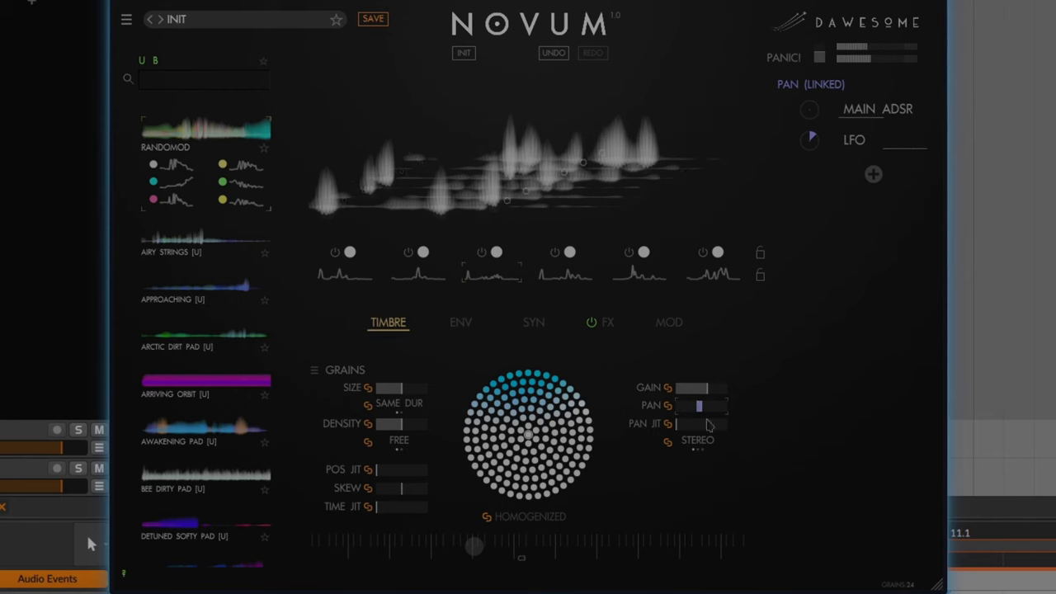
{"action": "left_click_drag", "start_coordinate": [707, 391], "coordinate": [742, 394]}
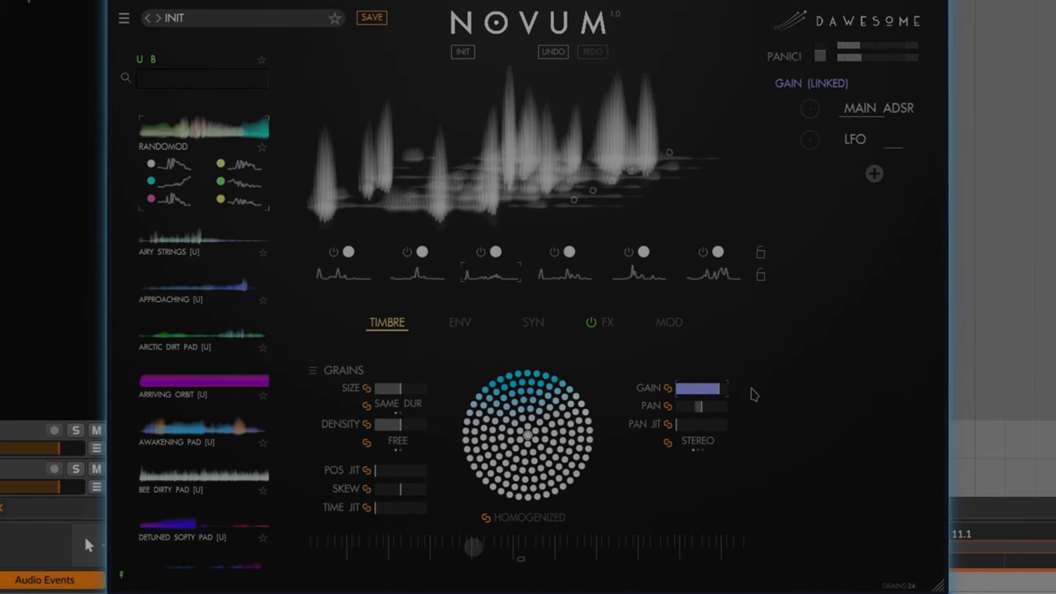
- Try different linked pan jitter amounts and leave it at about two thirds of its range
{"action": "left_click", "coordinate": [691, 430]}
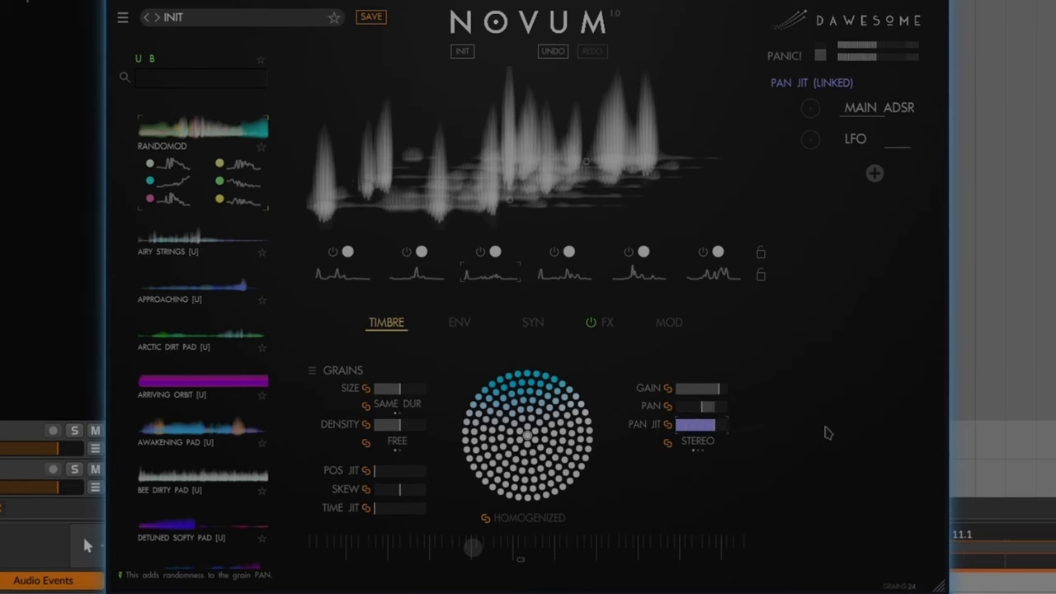
{"action": "left_click_drag", "start_coordinate": [762, 437], "coordinate": [666, 439]}
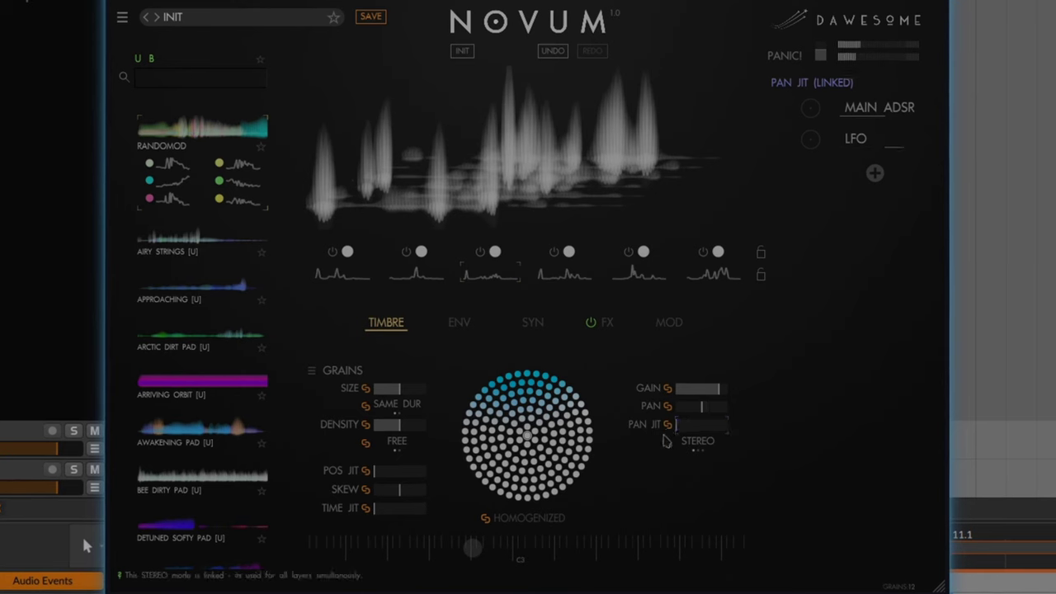
{"action": "left_click_drag", "start_coordinate": [765, 429], "coordinate": [785, 428]}
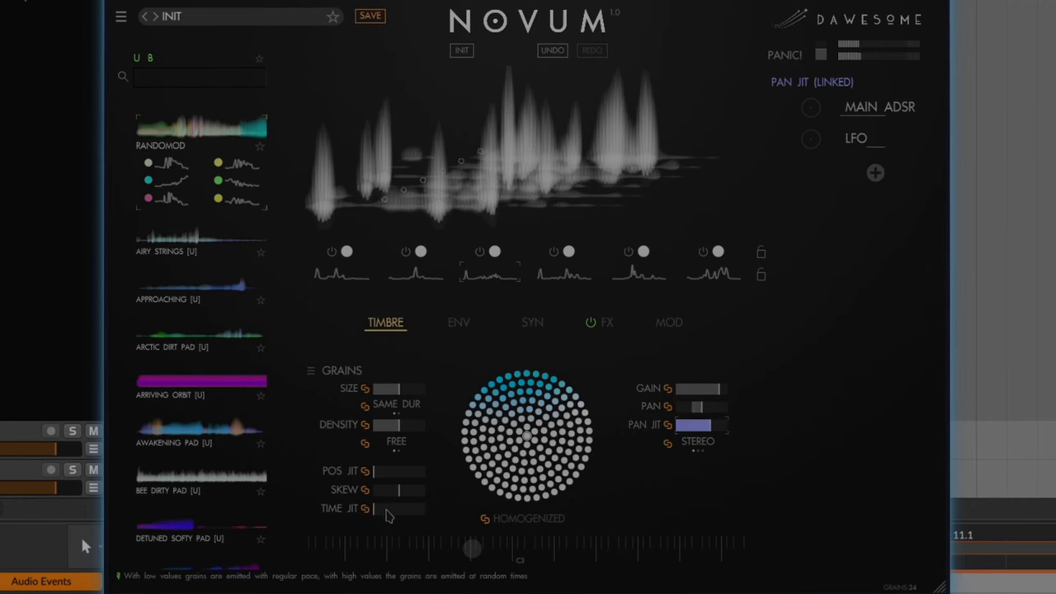
- Raise the linked position jitter to slightly above half its range and try a small amount of time jitter
{"action": "left_click", "coordinate": [378, 471]}
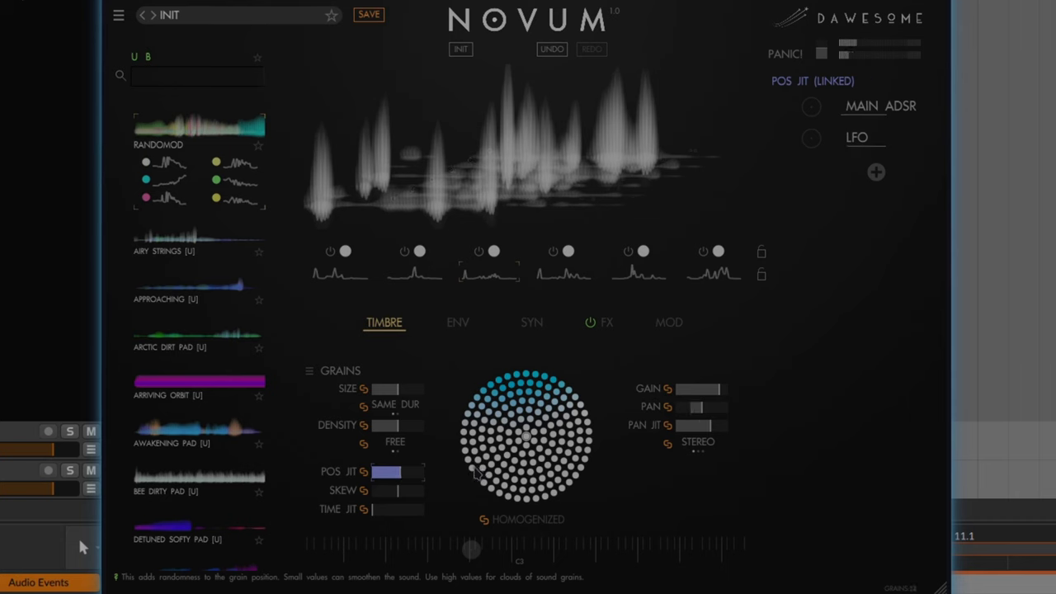
{"action": "left_click", "coordinate": [376, 511]}
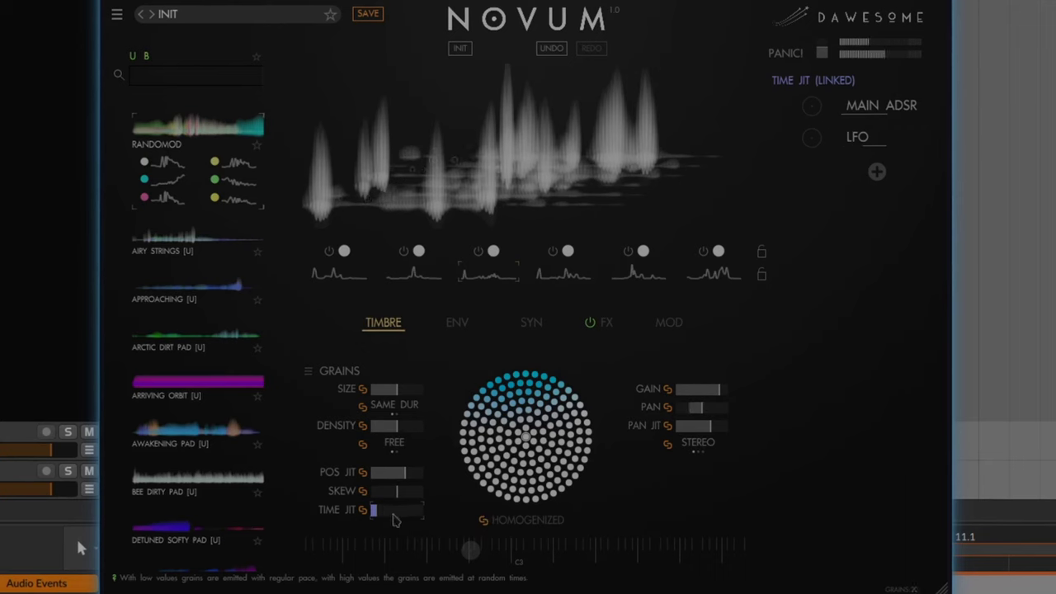
- Adjust the linked grain density to about 1.55
{"action": "left_click", "coordinate": [395, 429]}
{"action": "mouse_move", "coordinate": [395, 435]}
{"action": "left_mouse_down"}
{"action": "mouse_move", "coordinate": [433, 436]}
{"action": "mouse_move", "coordinate": [355, 437]}
{"action": "mouse_move", "coordinate": [399, 447]}
{"action": "left_mouse_up"}
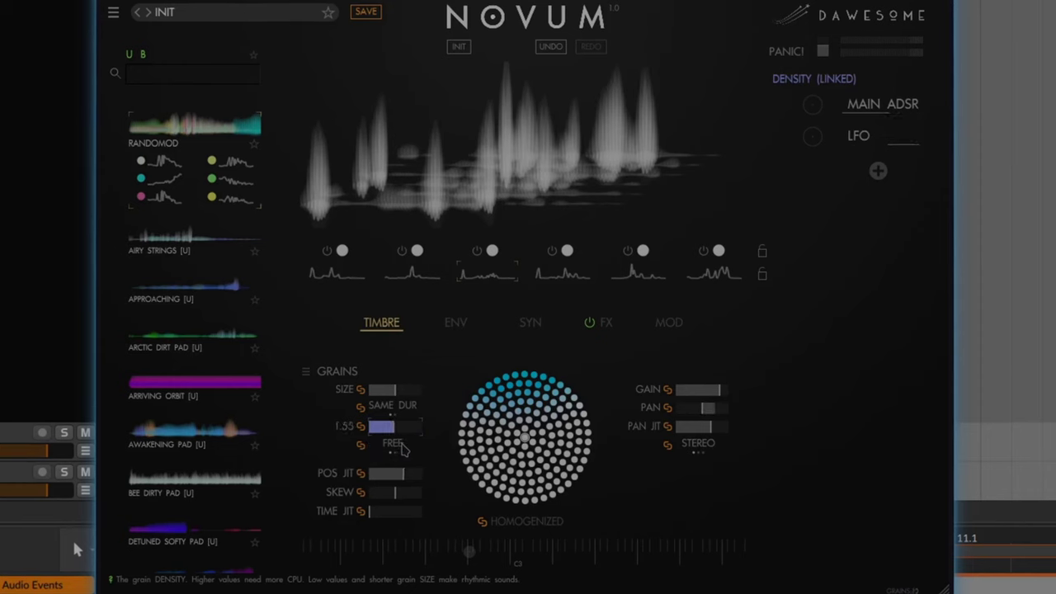
{"action": "left_click_drag", "start_coordinate": [405, 448], "coordinate": [405, 448]}
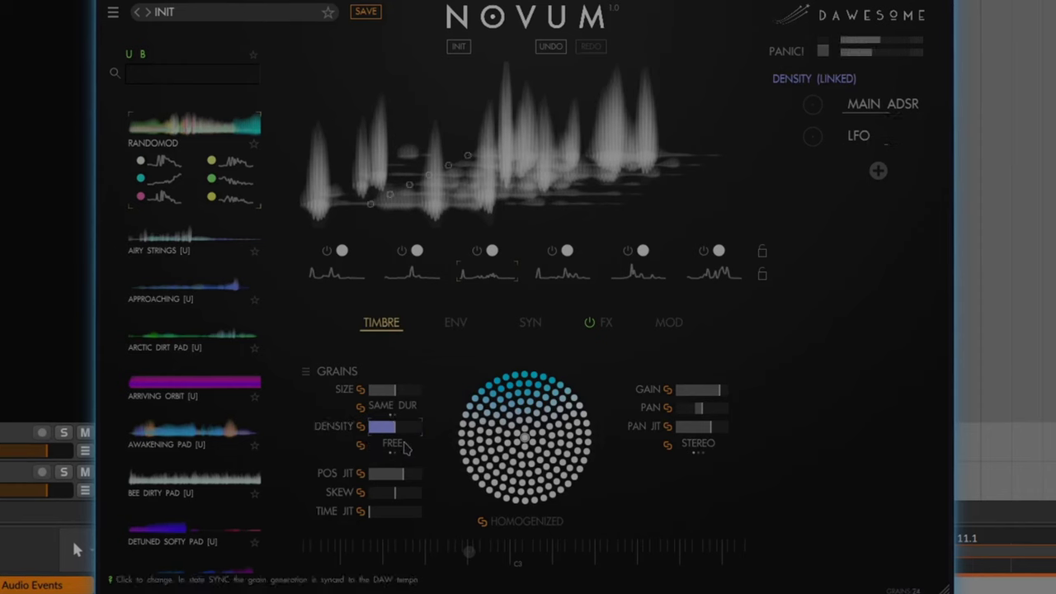
- Select the linked grain size as modulation target and add a Random modulator alongside the LFO
{"action": "left_click", "coordinate": [372, 394]}
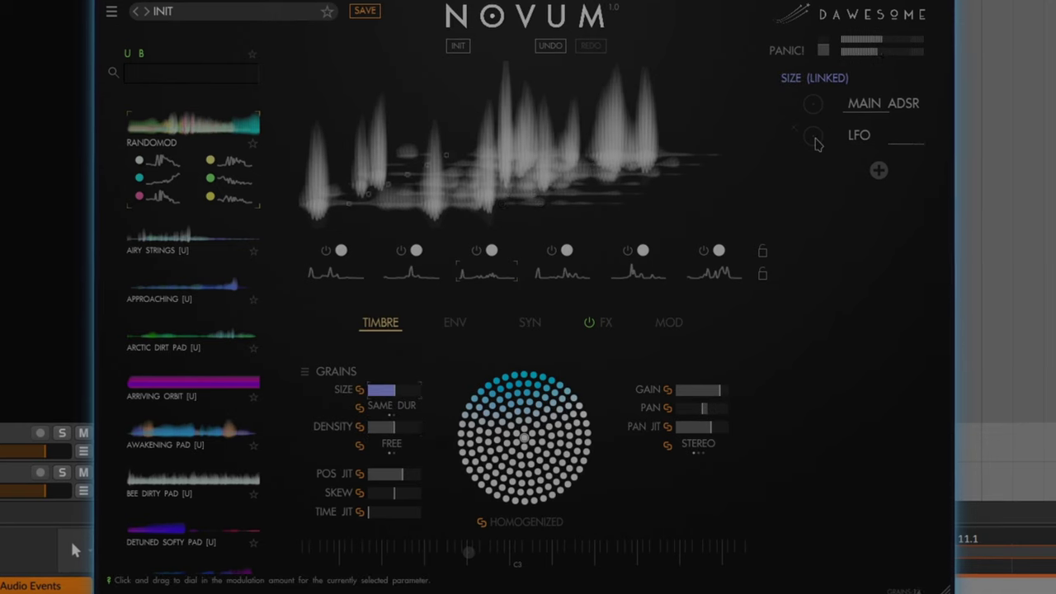
{"action": "left_click", "coordinate": [878, 170]}
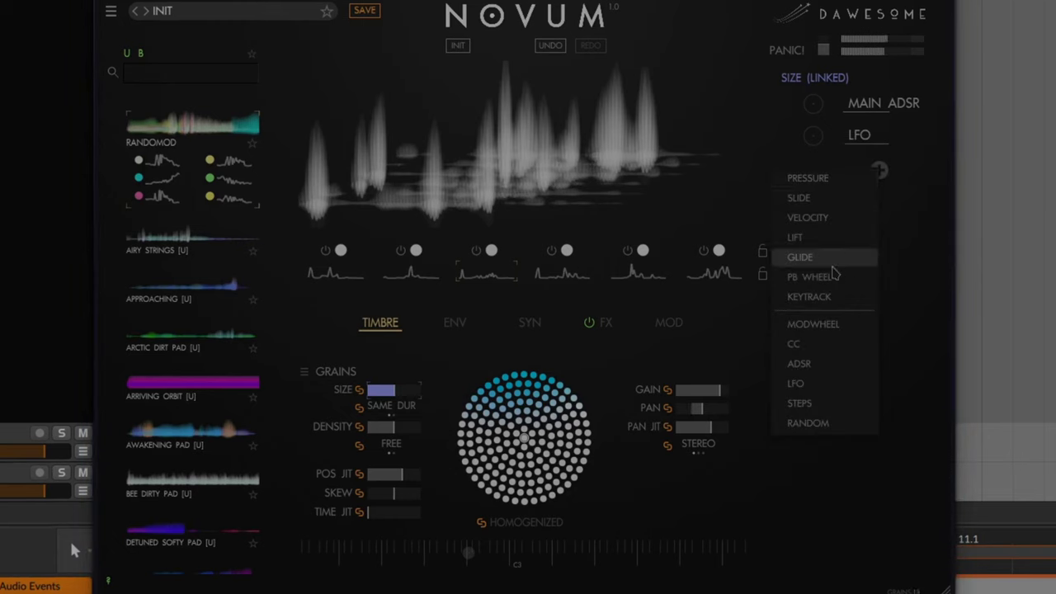
{"action": "left_click", "coordinate": [817, 422]}
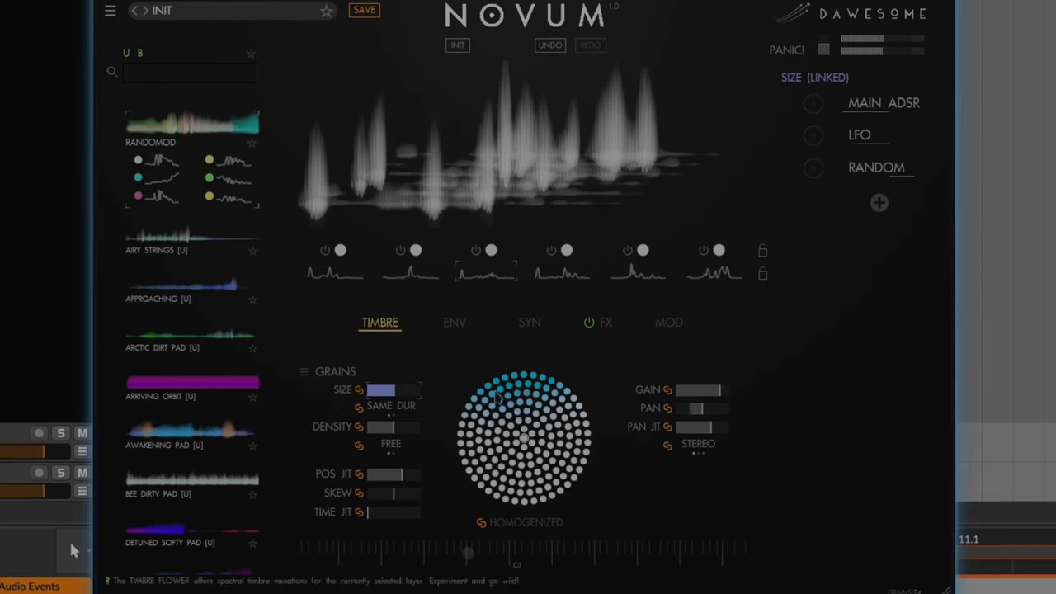
- Modulate the linked grain size with a small positive Random amount and the linked density with about a quarter in the negative direction
{"action": "left_click_drag", "start_coordinate": [401, 396], "coordinate": [417, 395]}
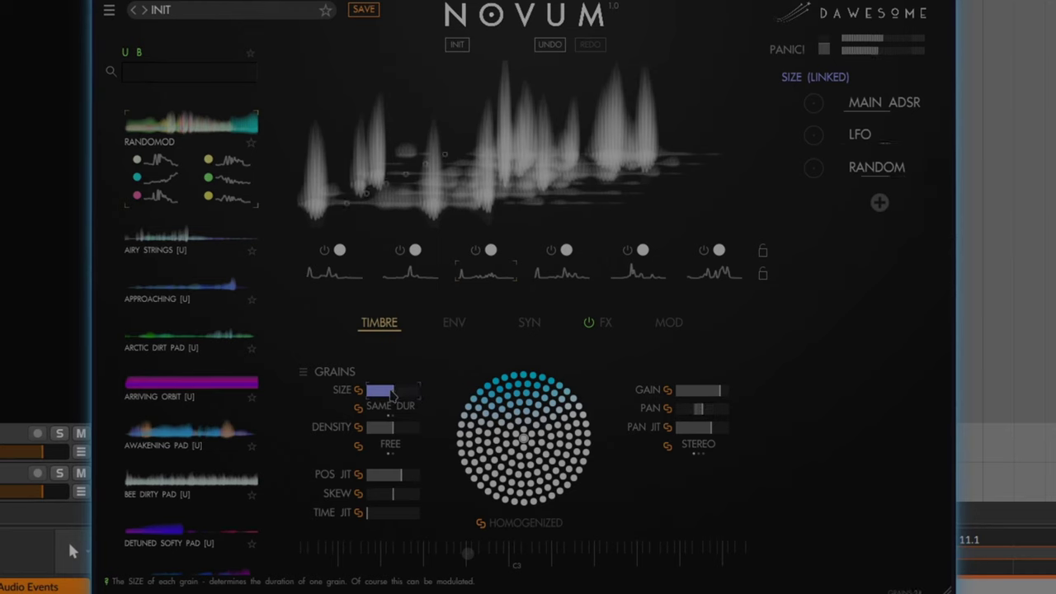
{"action": "left_click_drag", "start_coordinate": [812, 174], "coordinate": [809, 201]}
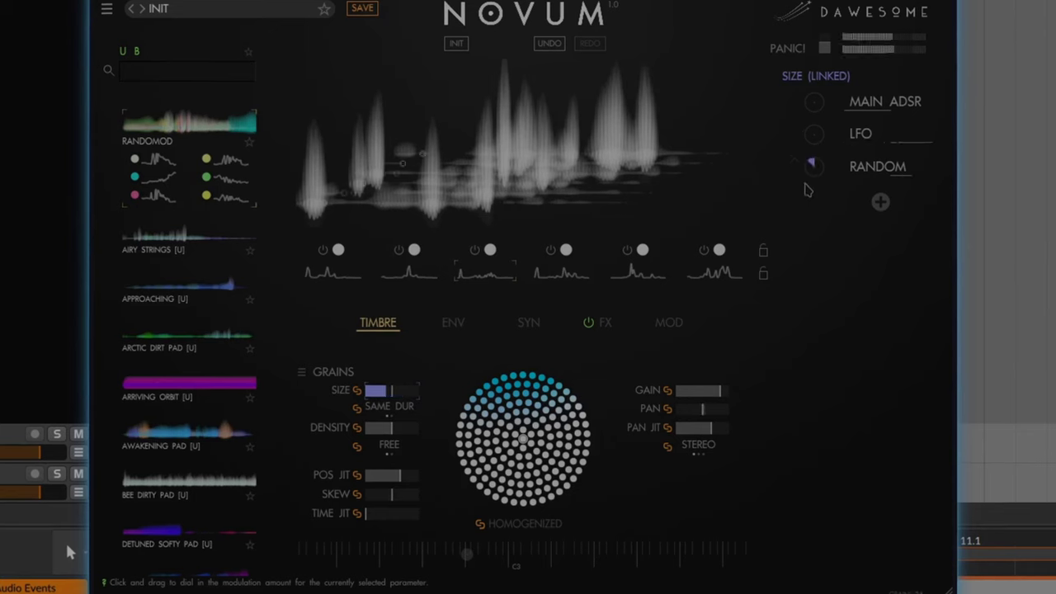
{"action": "left_click_drag", "start_coordinate": [808, 189], "coordinate": [814, 148]}
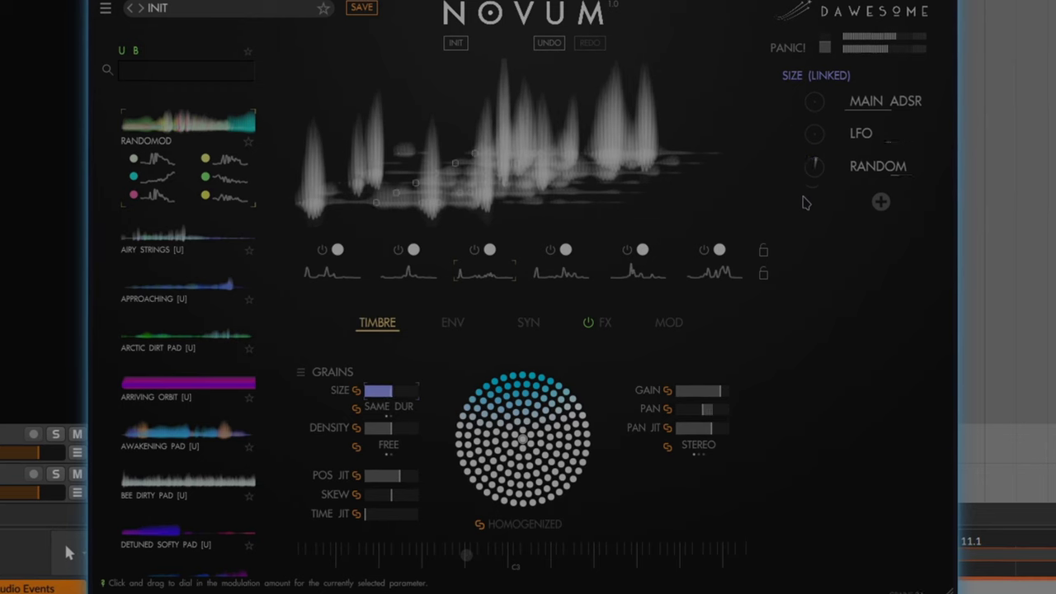
{"action": "left_click", "coordinate": [397, 433]}
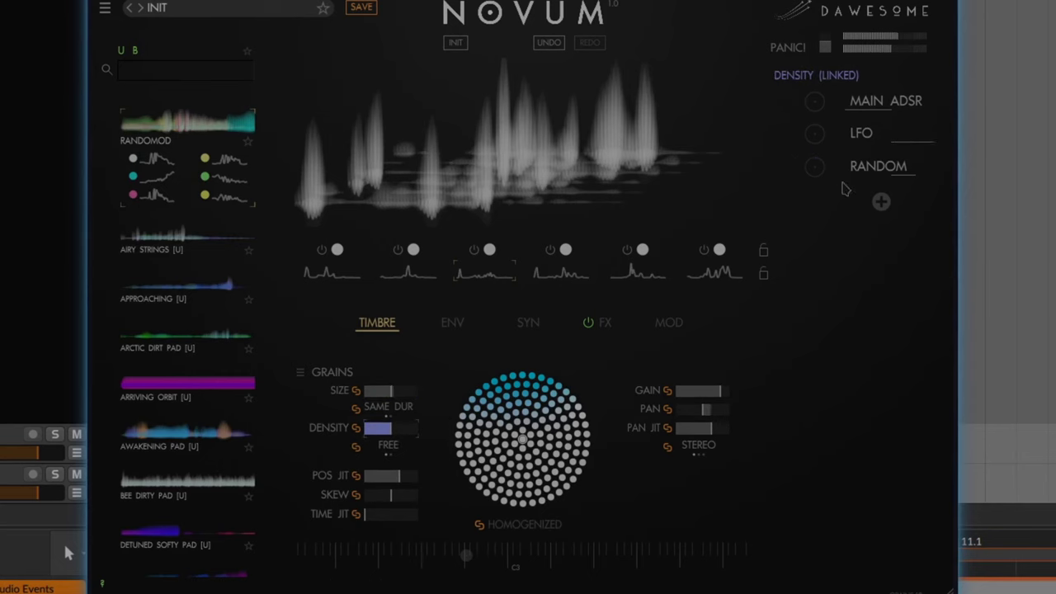
{"action": "left_click_drag", "start_coordinate": [812, 172], "coordinate": [809, 217]}
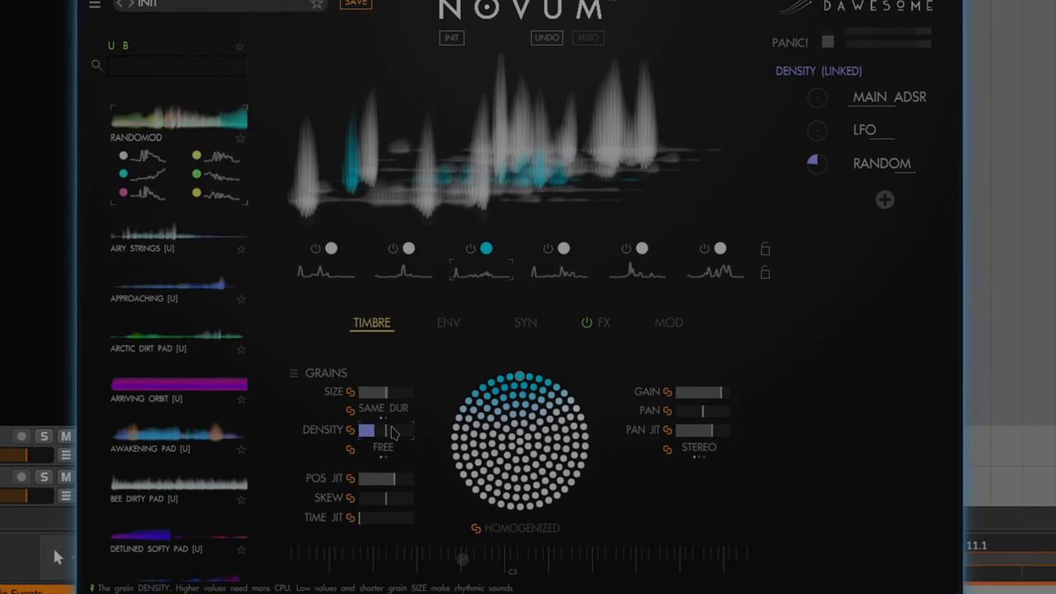
- Lower the linked grain size to slightly below half its range and select the linked position jitter
{"action": "left_click", "coordinate": [363, 393]}
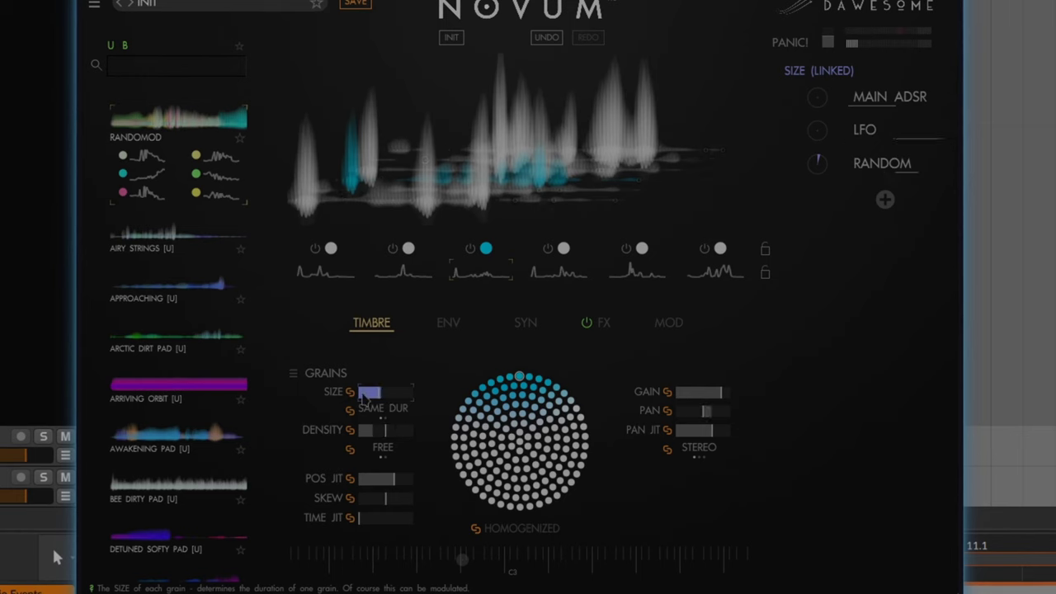
{"action": "mouse_move", "coordinate": [373, 394]}
{"action": "left_mouse_down"}
{"action": "mouse_move", "coordinate": [425, 400]}
{"action": "mouse_move", "coordinate": [324, 403]}
{"action": "mouse_move", "coordinate": [371, 405]}
{"action": "left_mouse_up"}
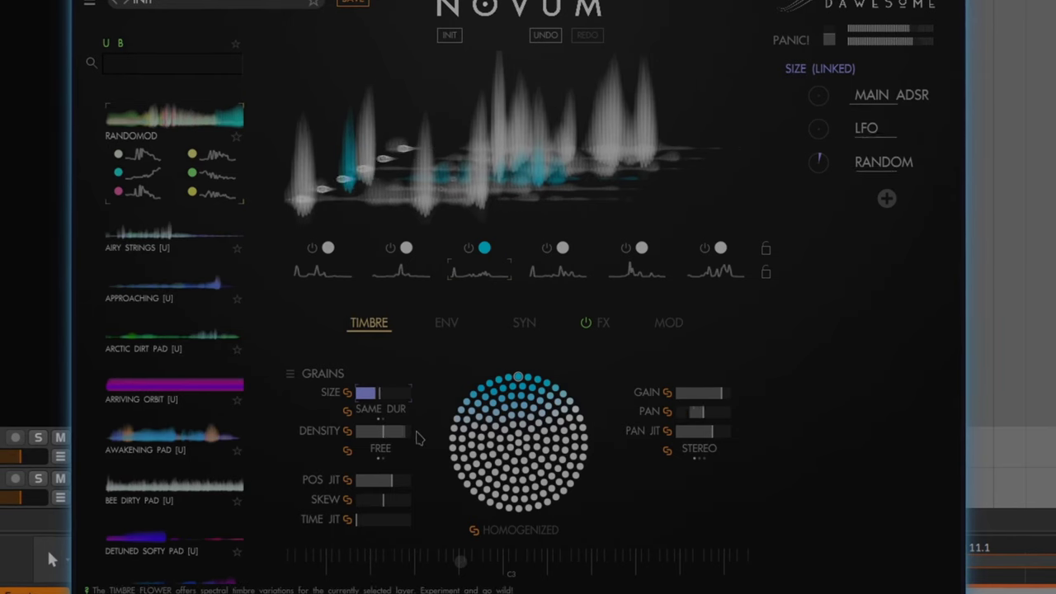
{"action": "mouse_move", "coordinate": [393, 485]}
{"action": "left_mouse_down"}
{"action": "mouse_move", "coordinate": [409, 484]}
{"action": "mouse_move", "coordinate": [276, 493]}
{"action": "mouse_move", "coordinate": [417, 493]}
{"action": "mouse_move", "coordinate": [396, 494]}
{"action": "left_mouse_up"}
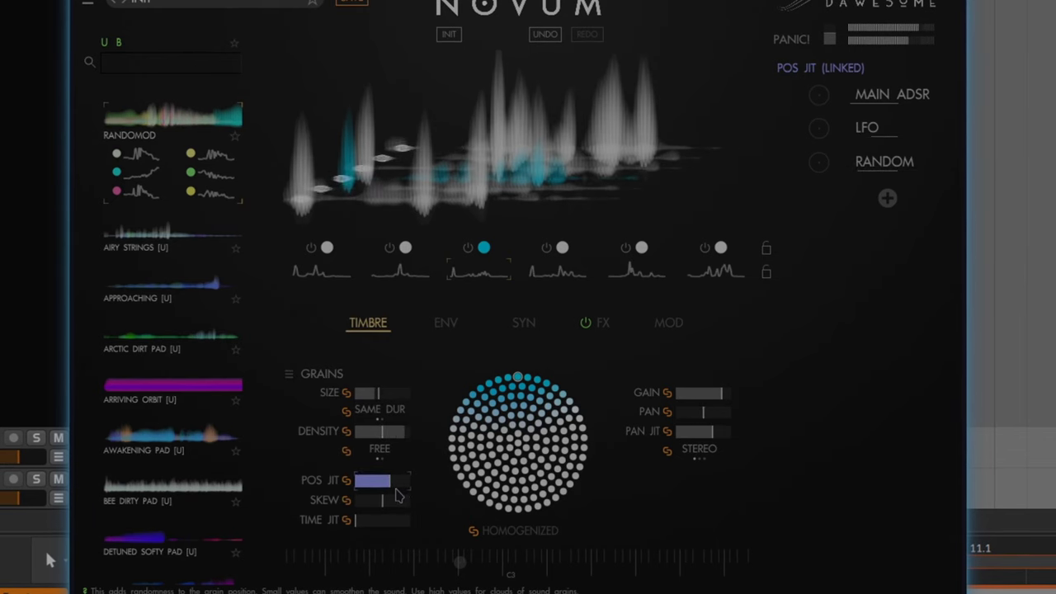
- Try several spectral variations in the timbre flower for the third layer and settle on a neutral white one
{"action": "left_click", "coordinate": [511, 398]}
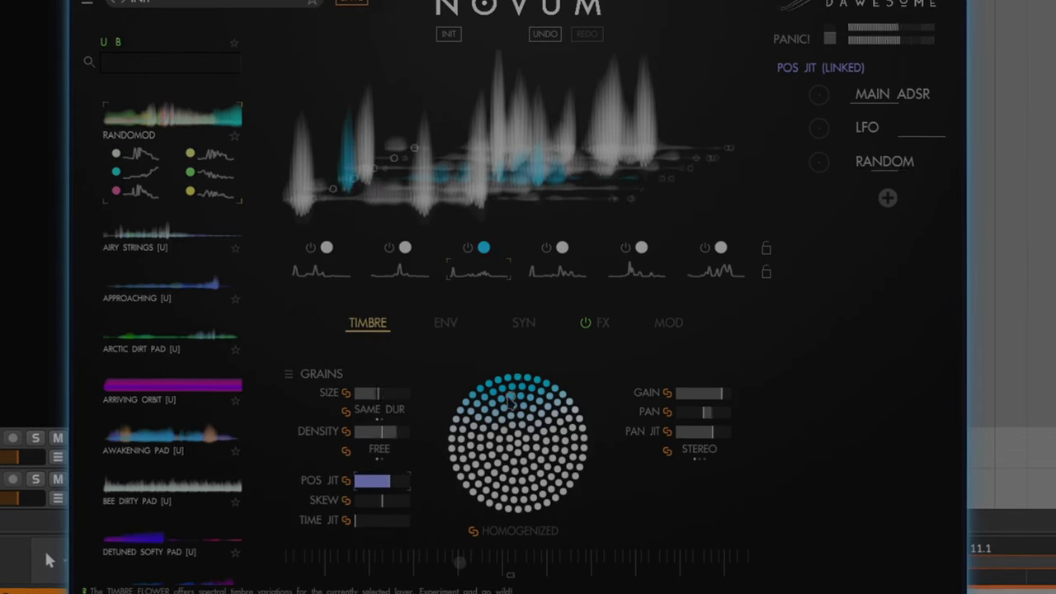
{"action": "left_click", "coordinate": [543, 419]}
{"action": "left_click", "coordinate": [562, 395]}
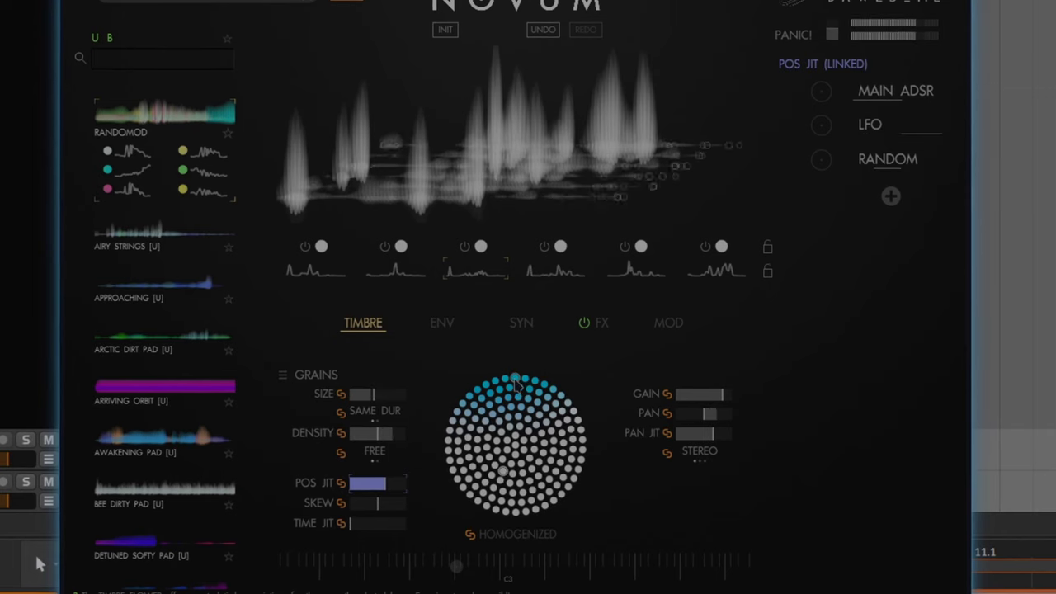
- Modulate the linked pan jitter with a small positive amount of the Random modulator
{"action": "left_click", "coordinate": [714, 439]}
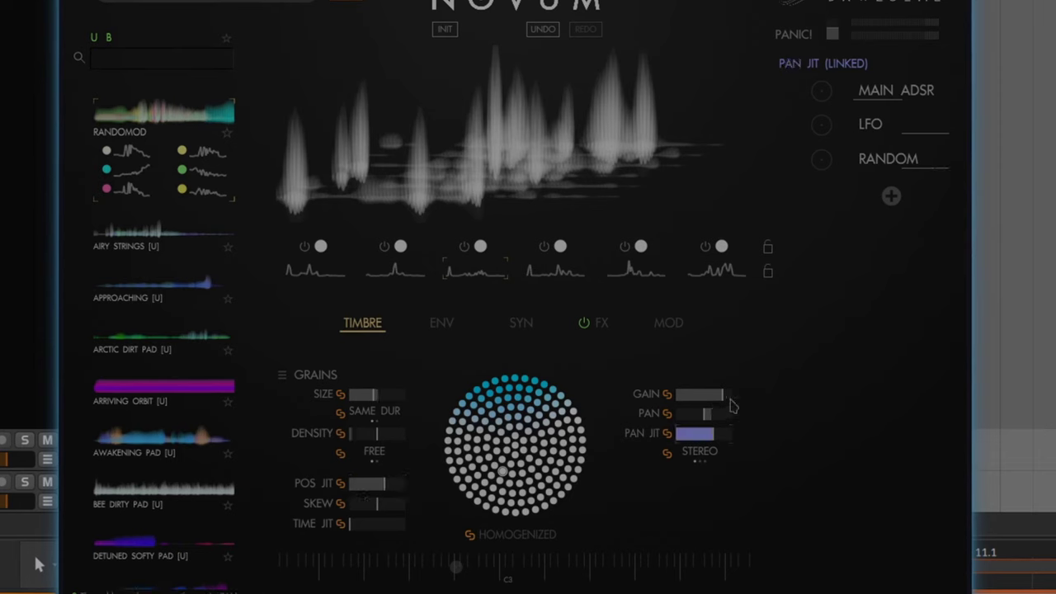
{"action": "left_click", "coordinate": [821, 164]}
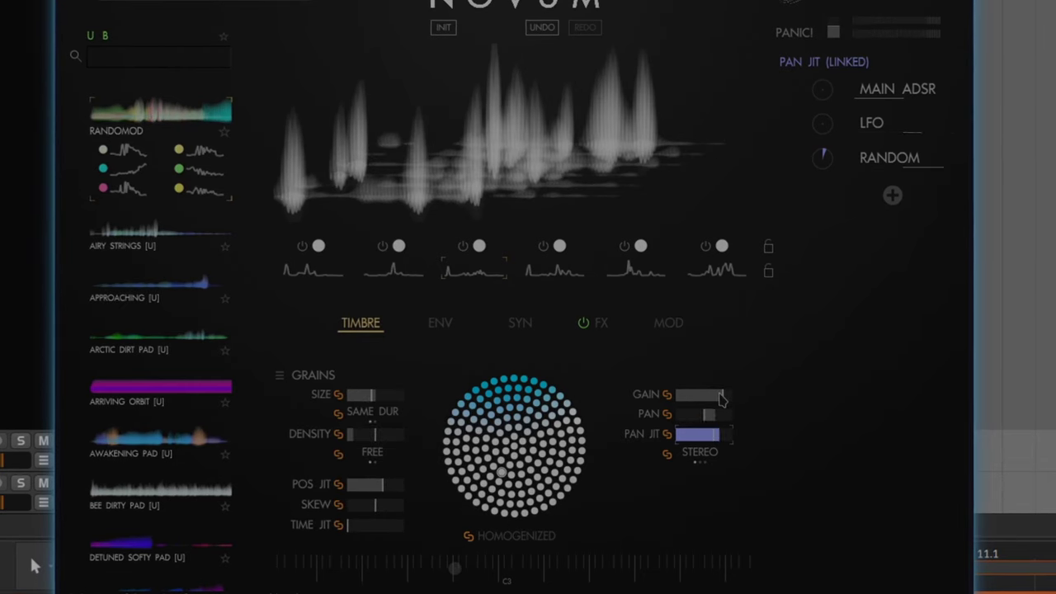
- Try the comb effect in the synthesis settings at about three quarters of its range and reset it to zero
{"action": "left_click", "coordinate": [438, 330]}
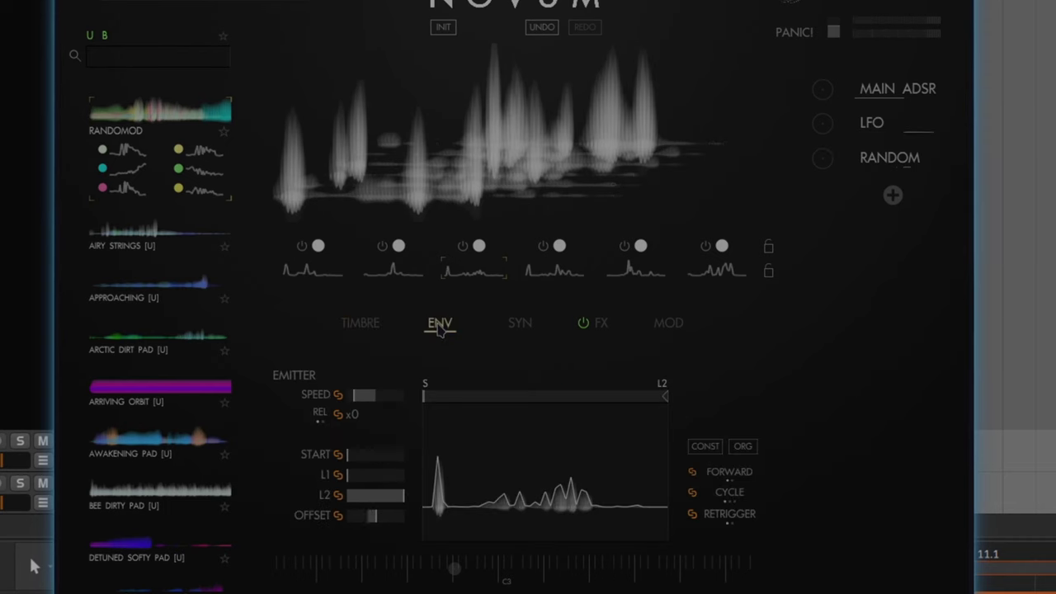
{"action": "left_click", "coordinate": [519, 326]}
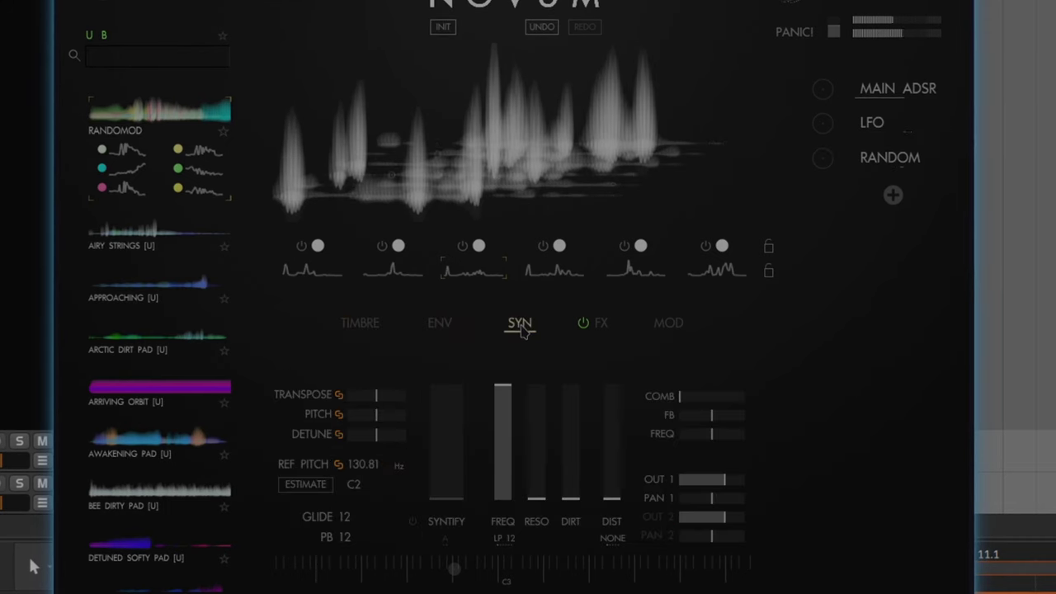
{"action": "left_click_drag", "start_coordinate": [748, 403], "coordinate": [849, 401]}
{"action": "mouse_move", "coordinate": [716, 419]}
{"action": "left_mouse_down"}
{"action": "mouse_move", "coordinate": [735, 415]}
{"action": "mouse_move", "coordinate": [652, 426]}
{"action": "mouse_move", "coordinate": [712, 424]}
{"action": "left_mouse_up"}
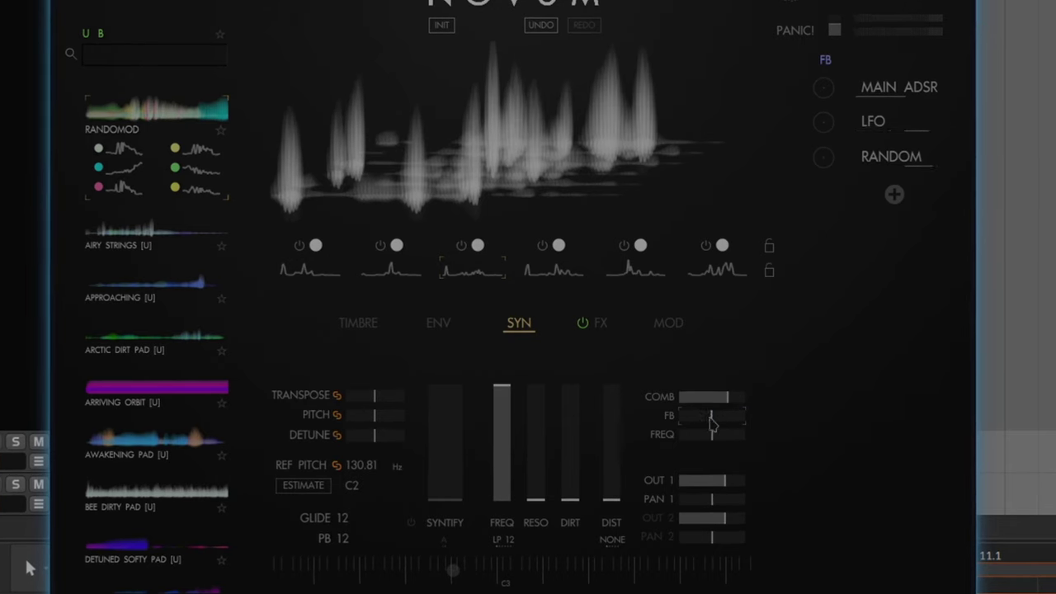
{"action": "double_click", "coordinate": [724, 405]}
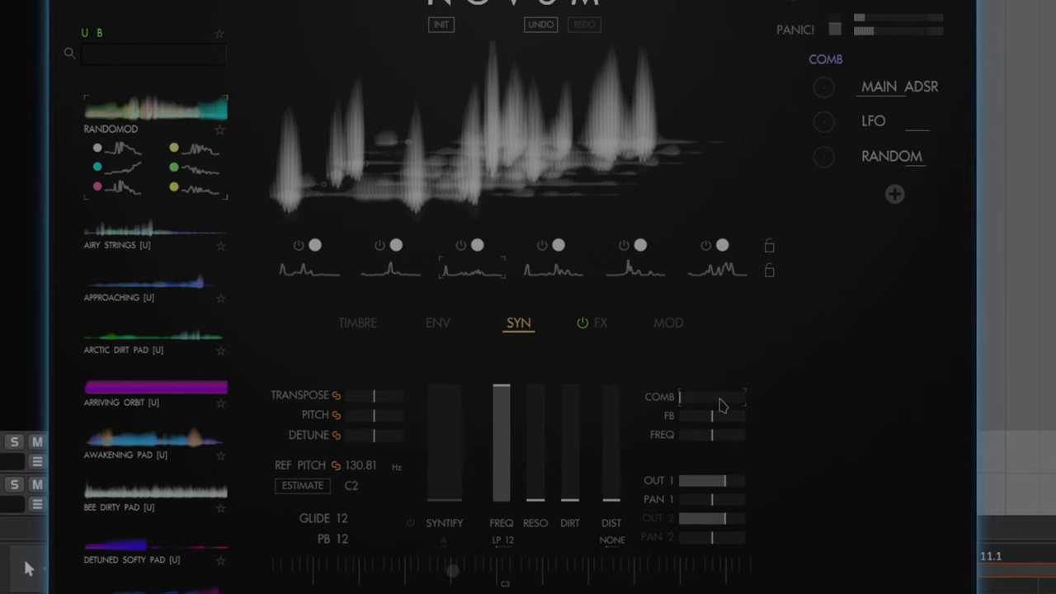
- Add a second Random modulator and raise the comb amount to about 60% of its range
{"action": "left_click", "coordinate": [894, 196]}
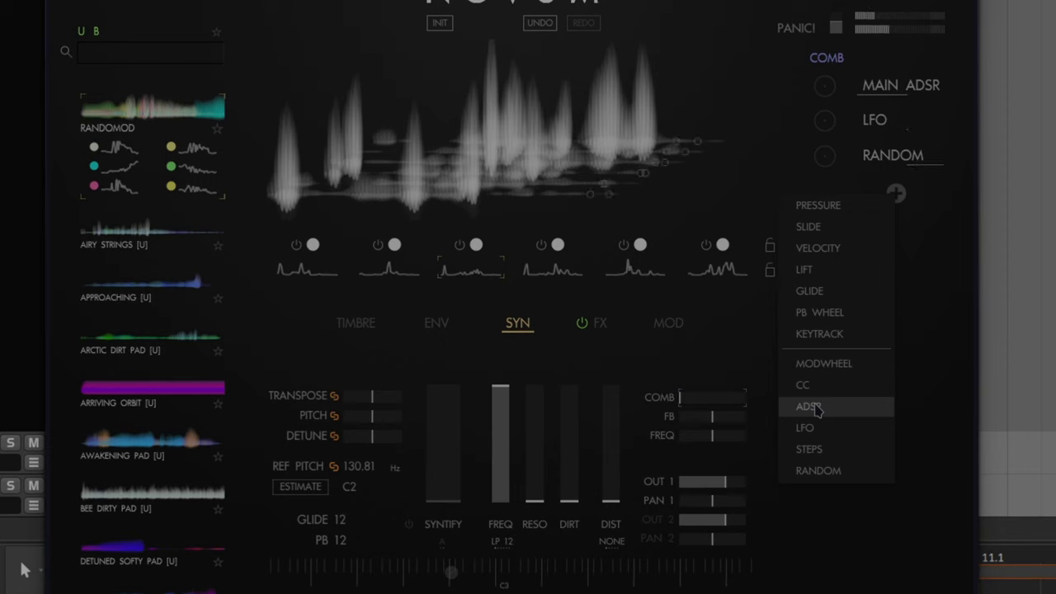
{"action": "left_click", "coordinate": [809, 471]}
{"action": "left_click_drag", "start_coordinate": [693, 399], "coordinate": [817, 402]}
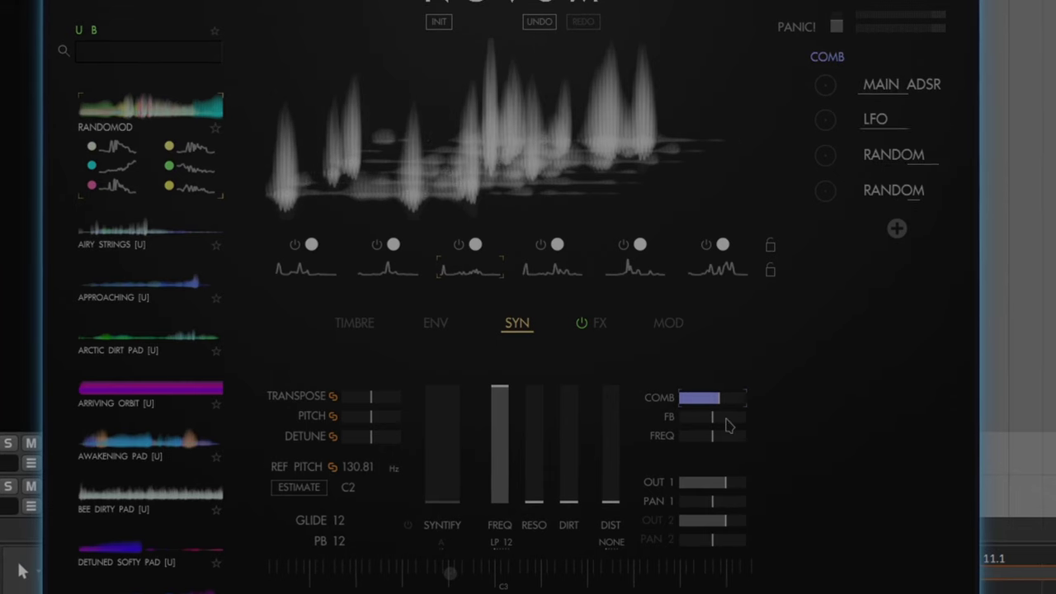
- Set the comb feedback slightly below centre and try comb frequencies around -1.22 before returning the frequency to centre
{"action": "left_click_drag", "start_coordinate": [715, 424], "coordinate": [757, 430]}
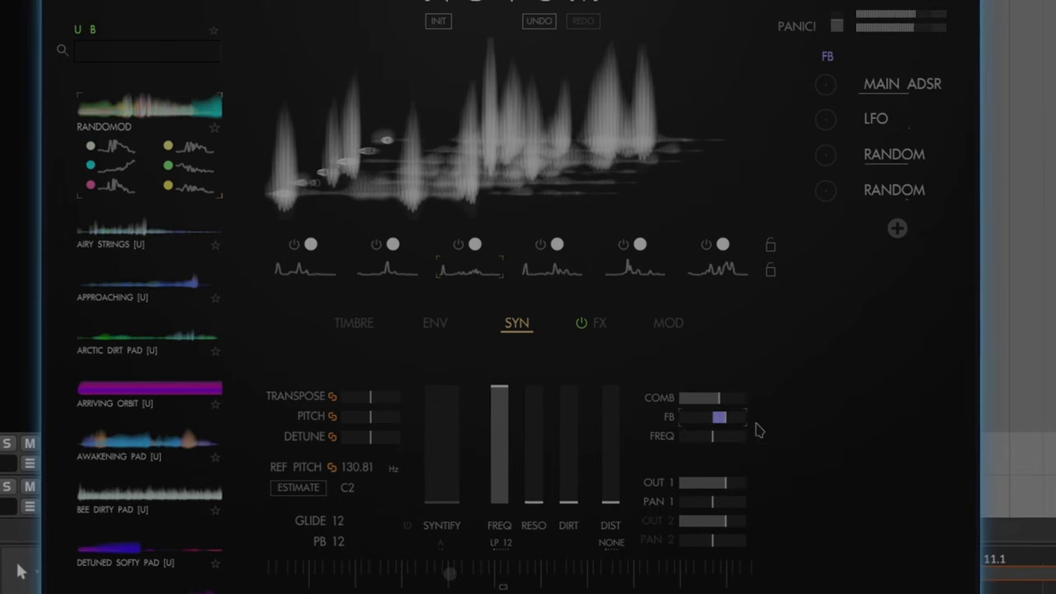
{"action": "left_click_drag", "start_coordinate": [629, 434], "coordinate": [690, 433]}
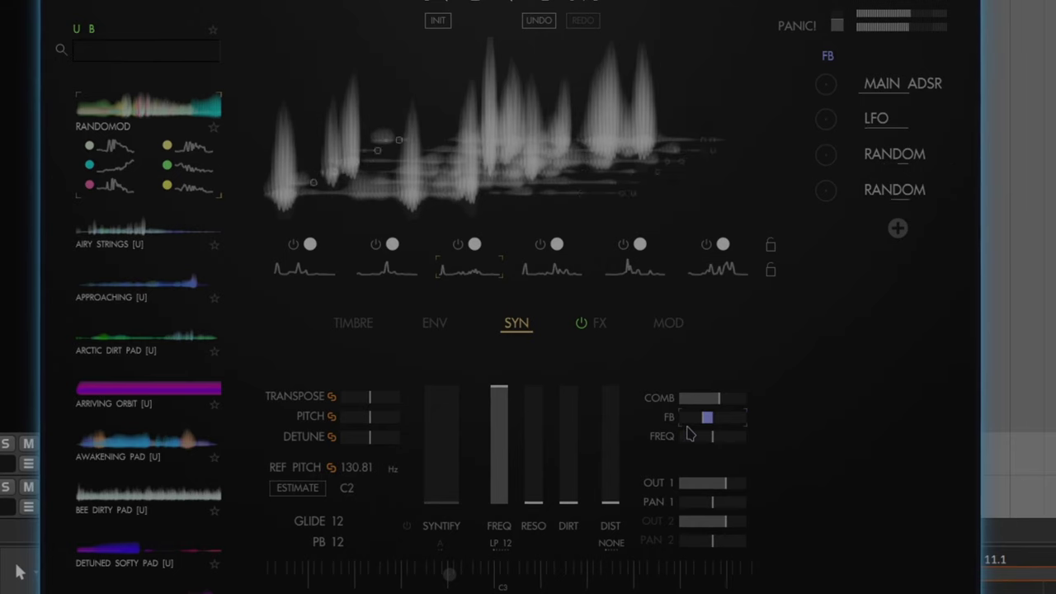
{"action": "left_click_drag", "start_coordinate": [739, 443], "coordinate": [623, 454]}
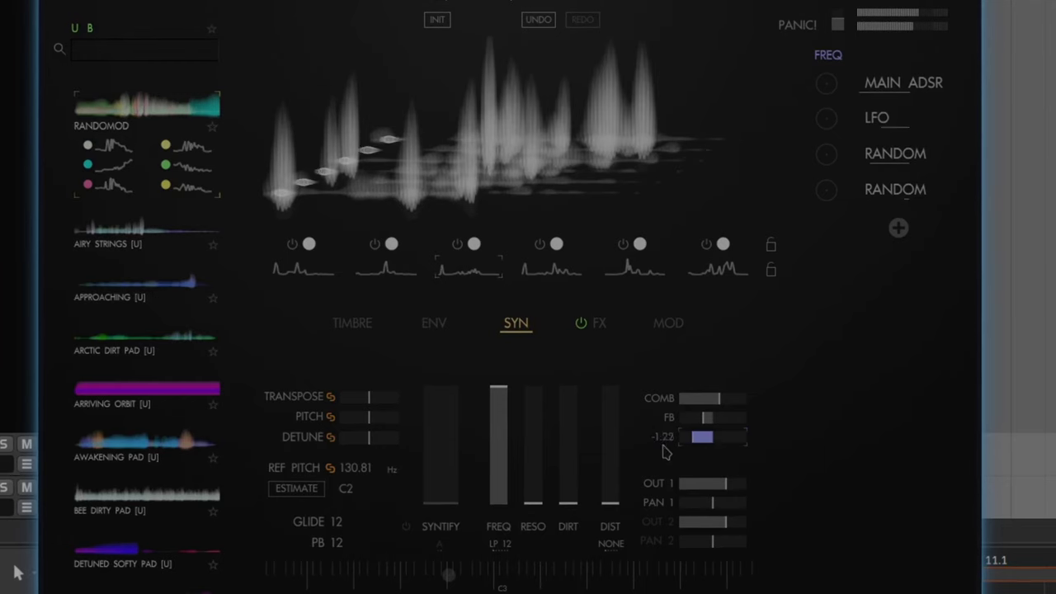
{"action": "left_click_drag", "start_coordinate": [720, 447], "coordinate": [719, 453]}
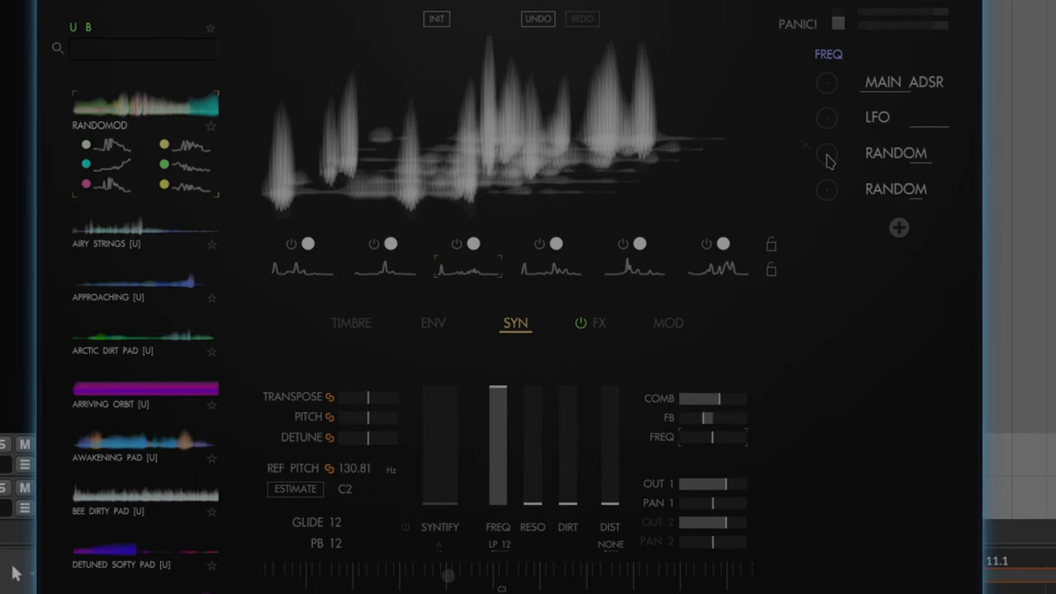
- Add a second LFO and modulate the comb frequency with it by about a quarter in the negative direction
{"action": "mouse_move", "coordinate": [828, 150]}
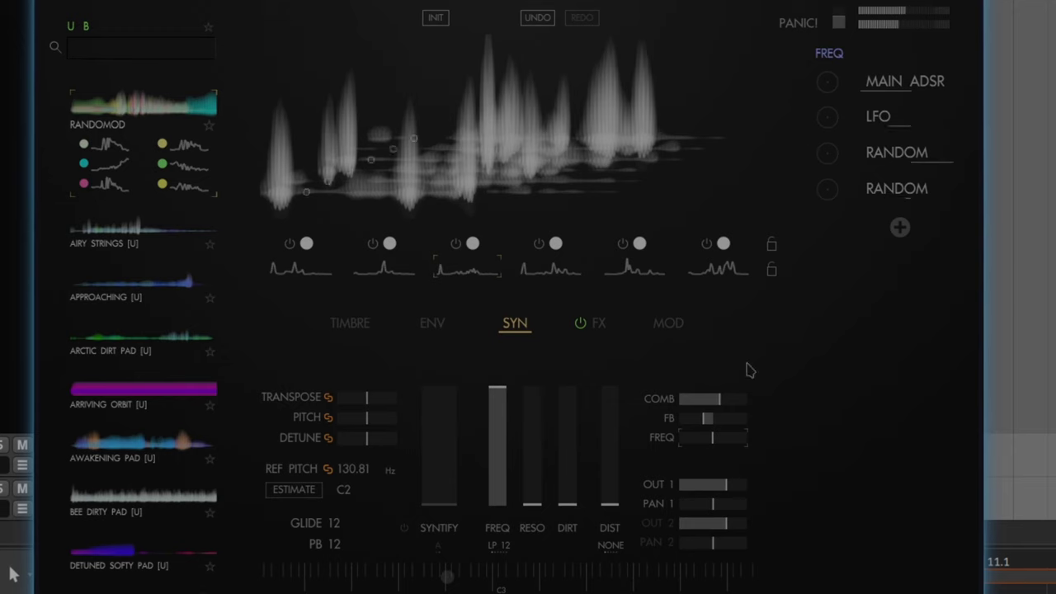
{"action": "left_click", "coordinate": [899, 228]}
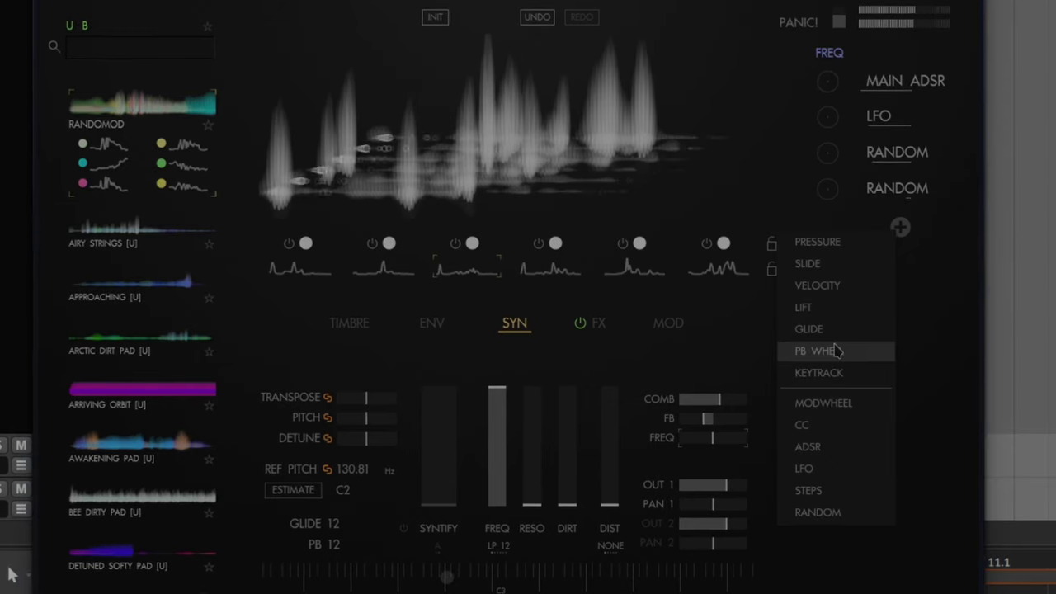
{"action": "left_click", "coordinate": [815, 475]}
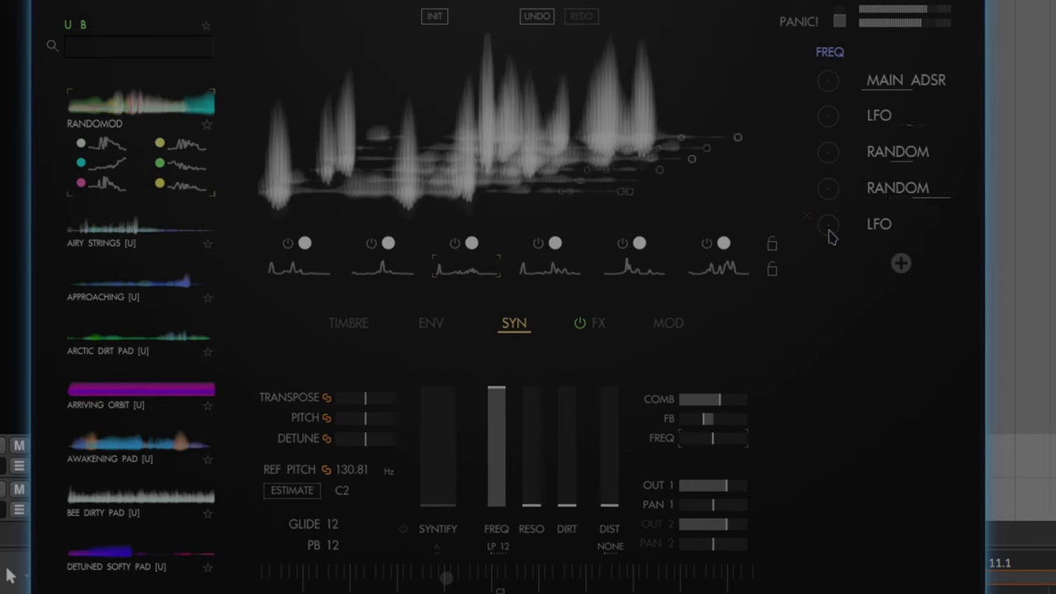
{"action": "left_click_drag", "start_coordinate": [831, 224], "coordinate": [831, 200]}
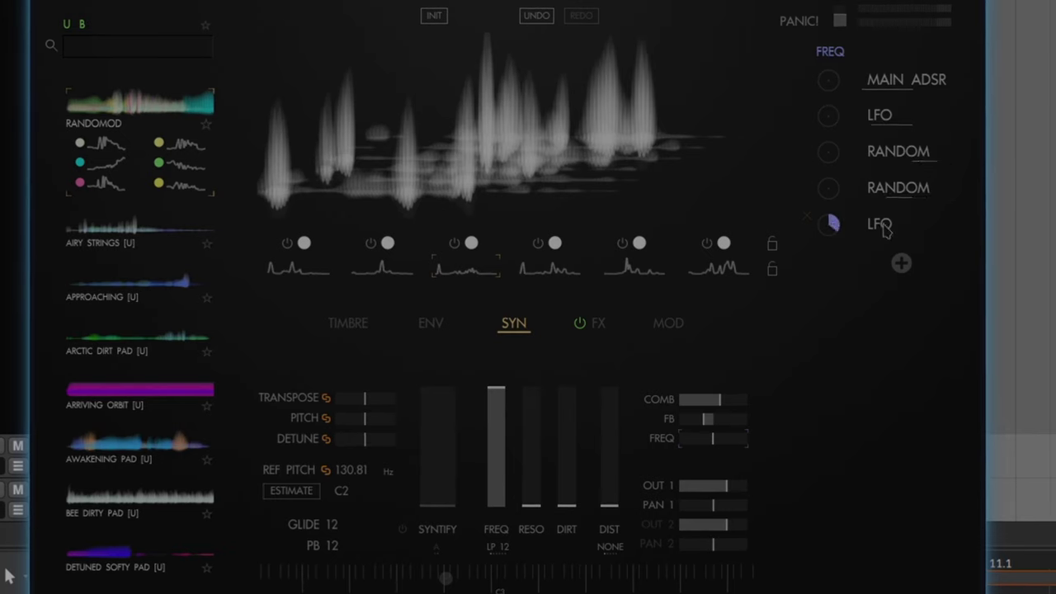
{"action": "left_click_drag", "start_coordinate": [829, 224], "coordinate": [832, 341]}
{"action": "left_click_drag", "start_coordinate": [833, 381], "coordinate": [812, 315]}
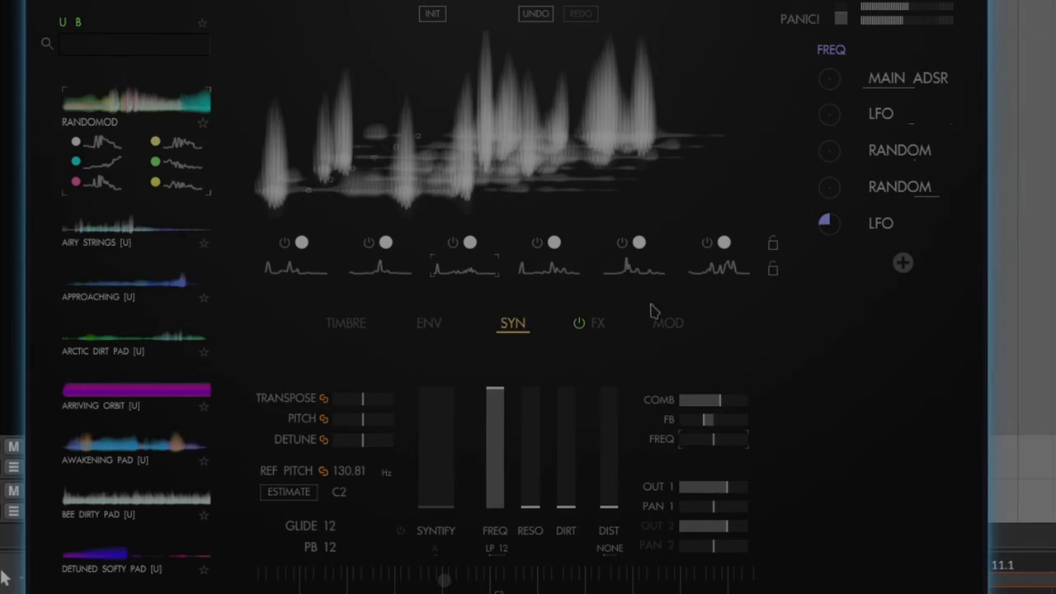
- Try the second LFO's synced rate multipliers 2, 4, 8, 1/4, 1/8 and 1/16
{"action": "left_click", "coordinate": [669, 325]}
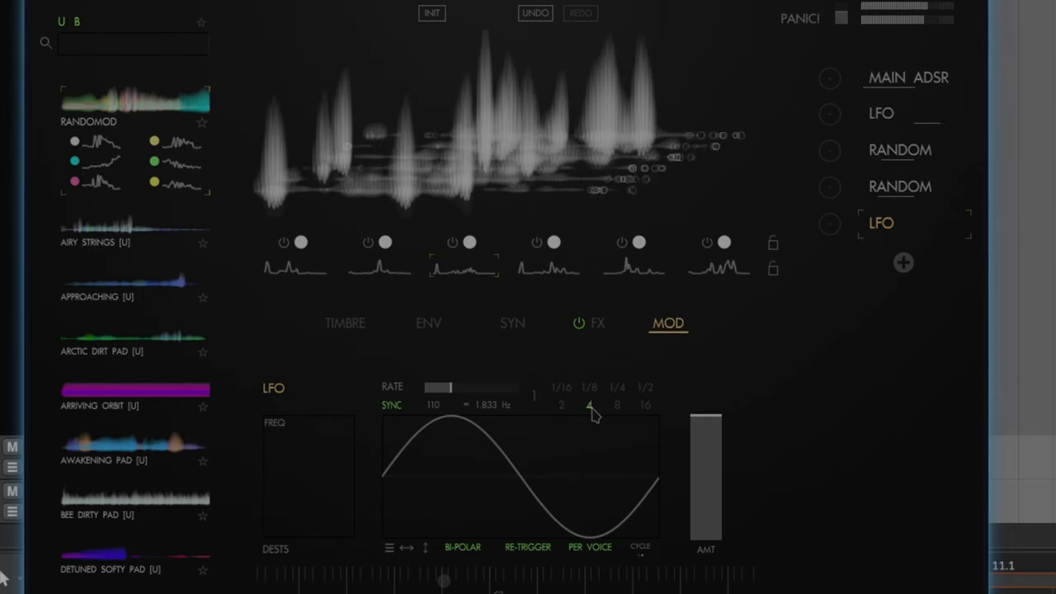
{"action": "left_click", "coordinate": [561, 408]}
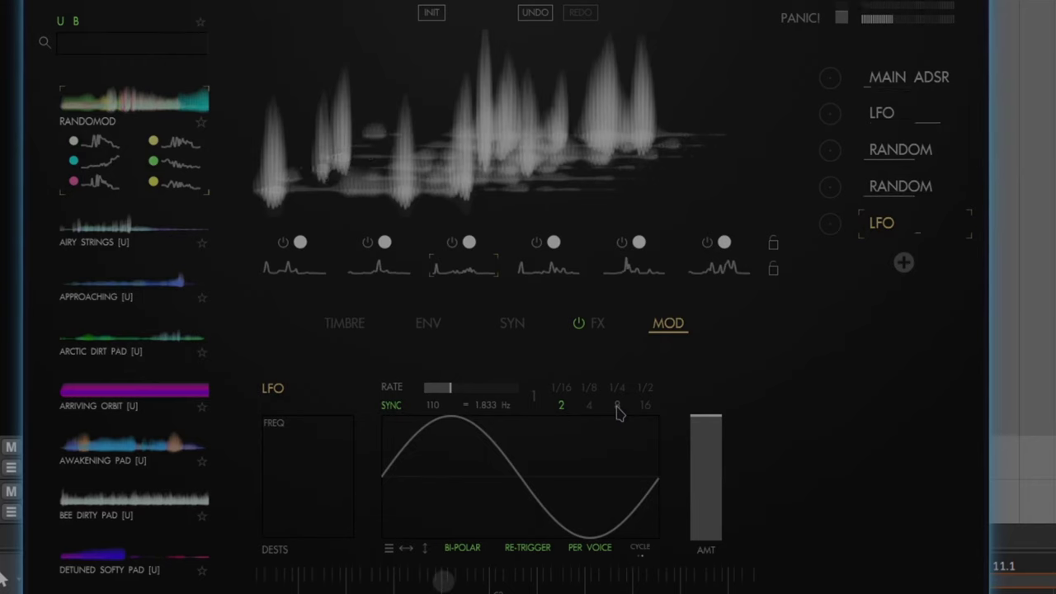
{"action": "left_click", "coordinate": [589, 408]}
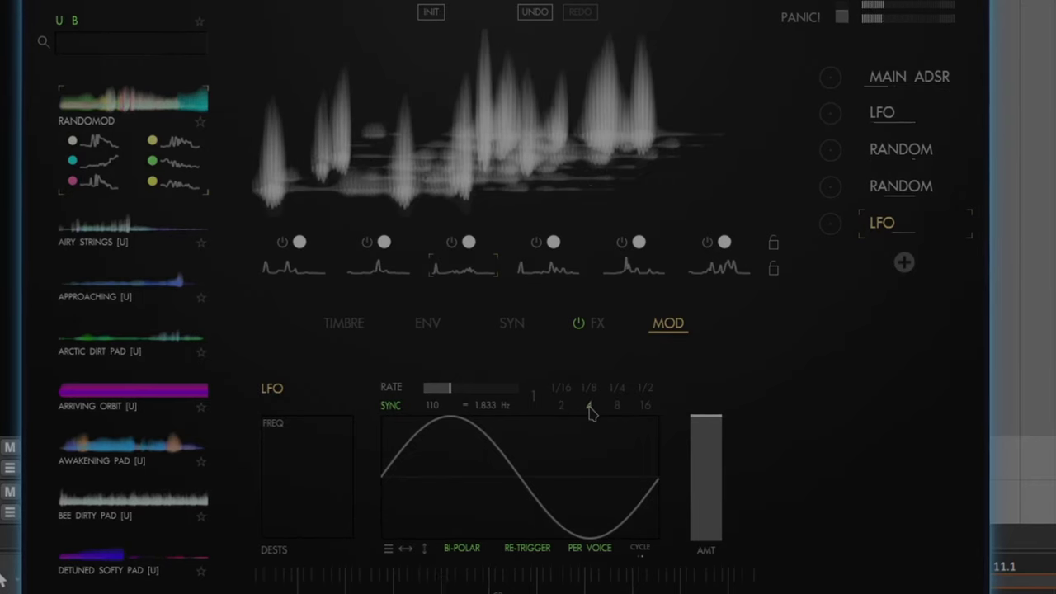
{"action": "left_click", "coordinate": [617, 406]}
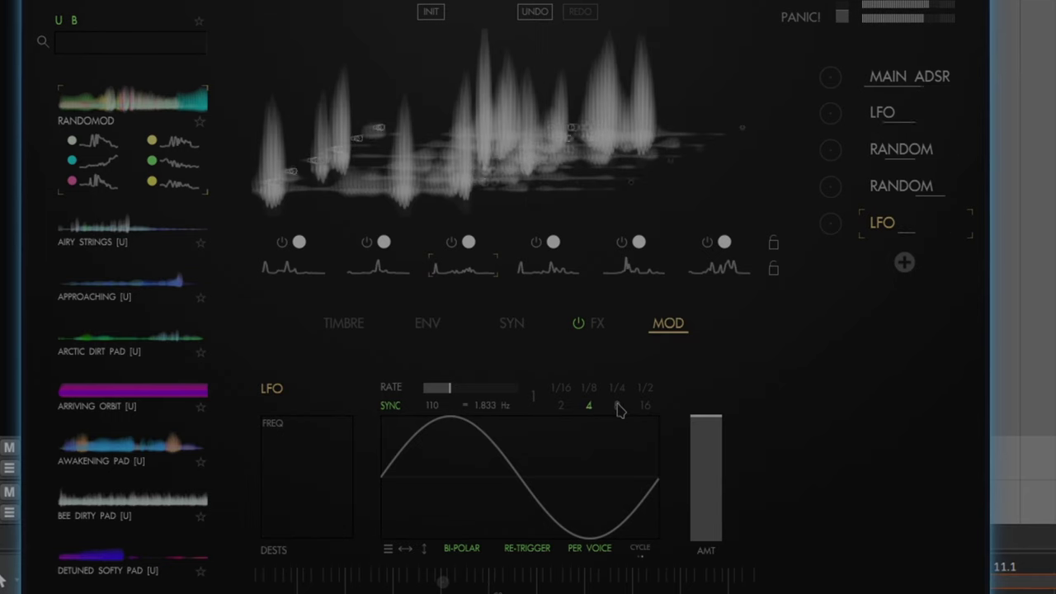
{"action": "left_click", "coordinate": [617, 387]}
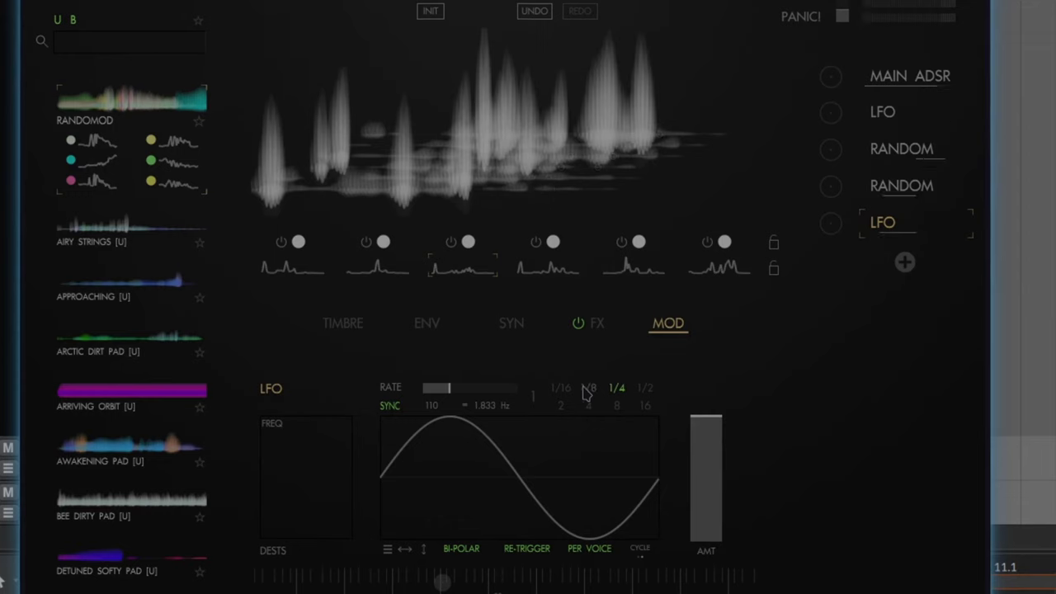
{"action": "left_click", "coordinate": [587, 389]}
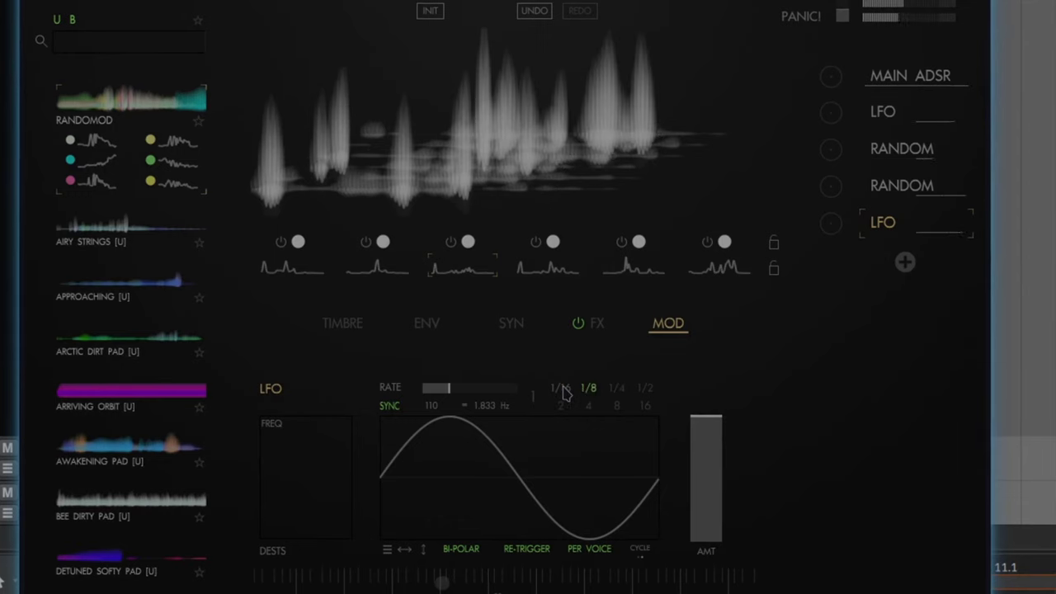
{"action": "left_click", "coordinate": [561, 390]}
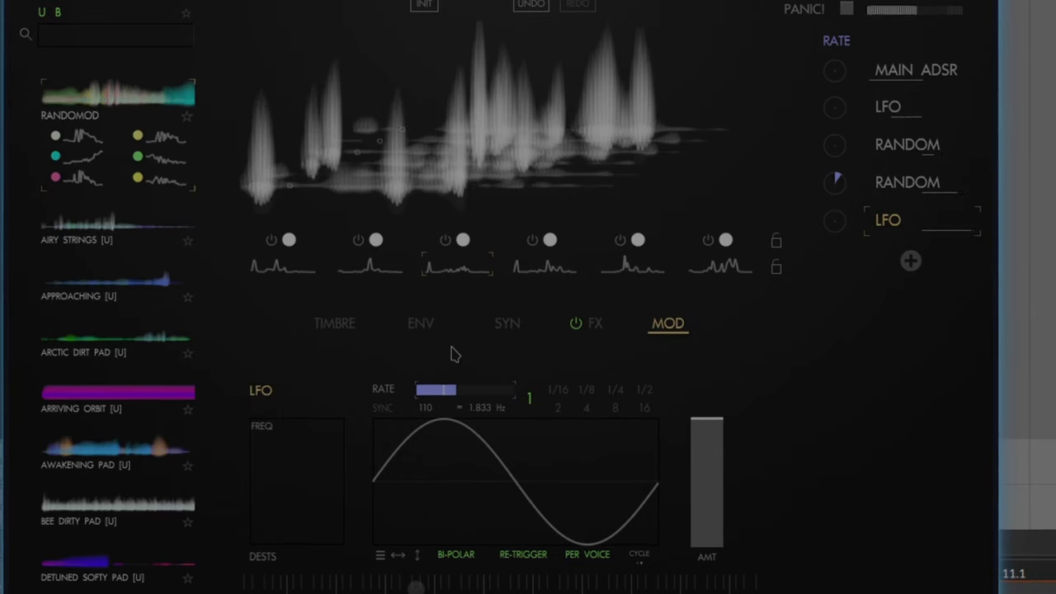
- Try modulating the linked emitter speed with the first Random by about a quarter in the negative direction
{"action": "left_click", "coordinate": [421, 326]}
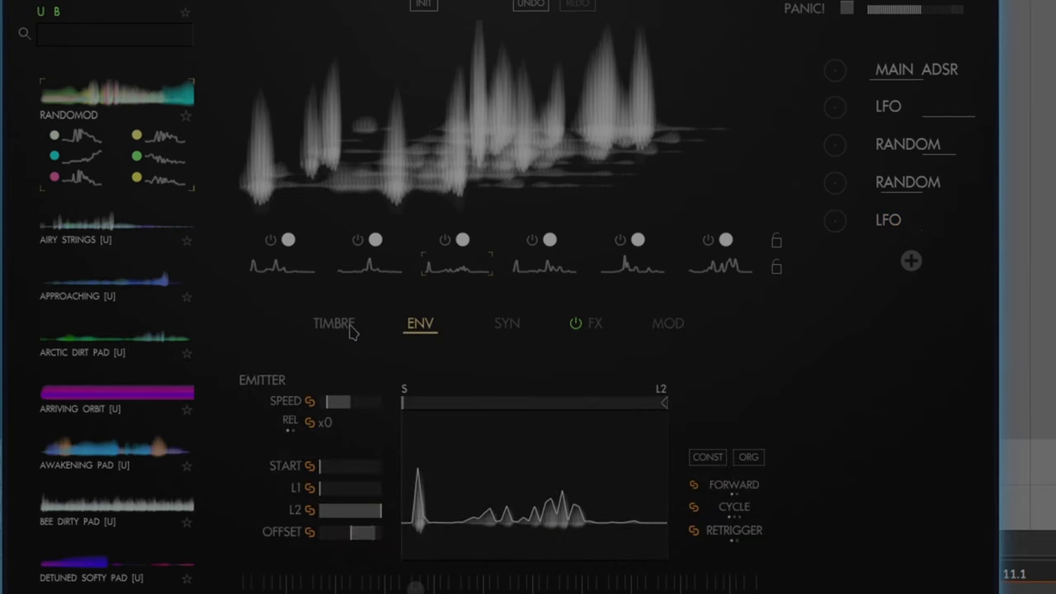
{"action": "left_click", "coordinate": [282, 272]}
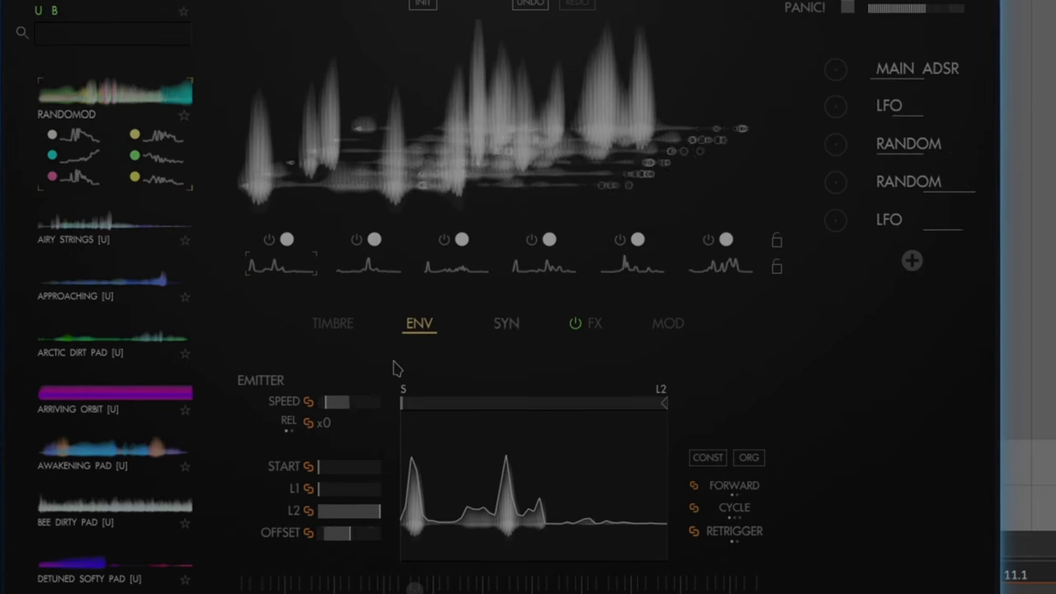
{"action": "left_click", "coordinate": [336, 401]}
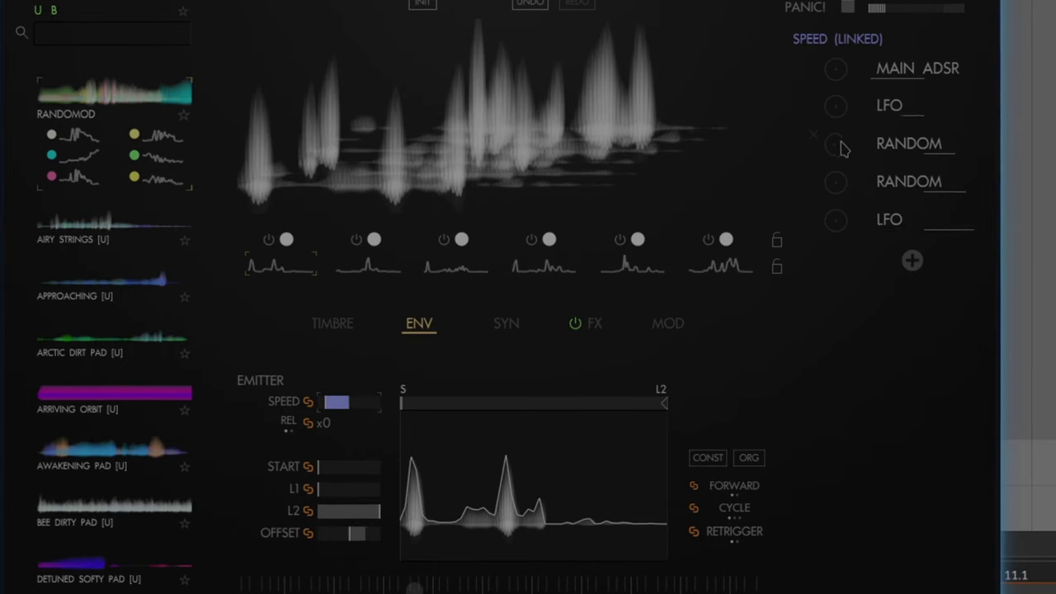
{"action": "left_click_drag", "start_coordinate": [839, 149], "coordinate": [820, 81]}
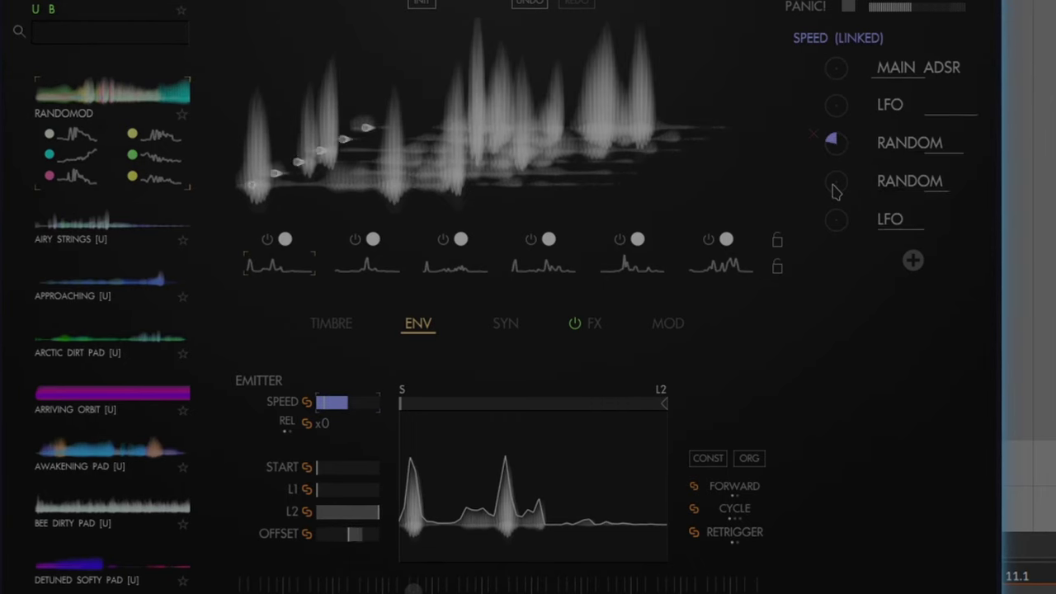
{"action": "left_click_drag", "start_coordinate": [829, 143], "coordinate": [837, 153]}
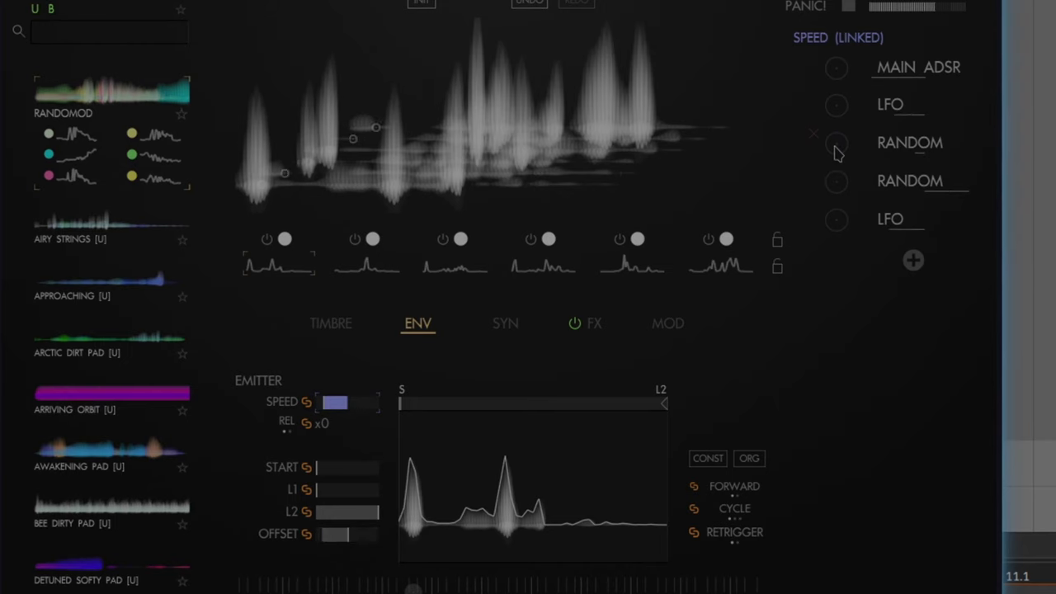
- Add a third Random modulator and modulate the linked emitter speed with it by about a fifth in the positive direction
{"action": "left_click", "coordinate": [912, 260]}
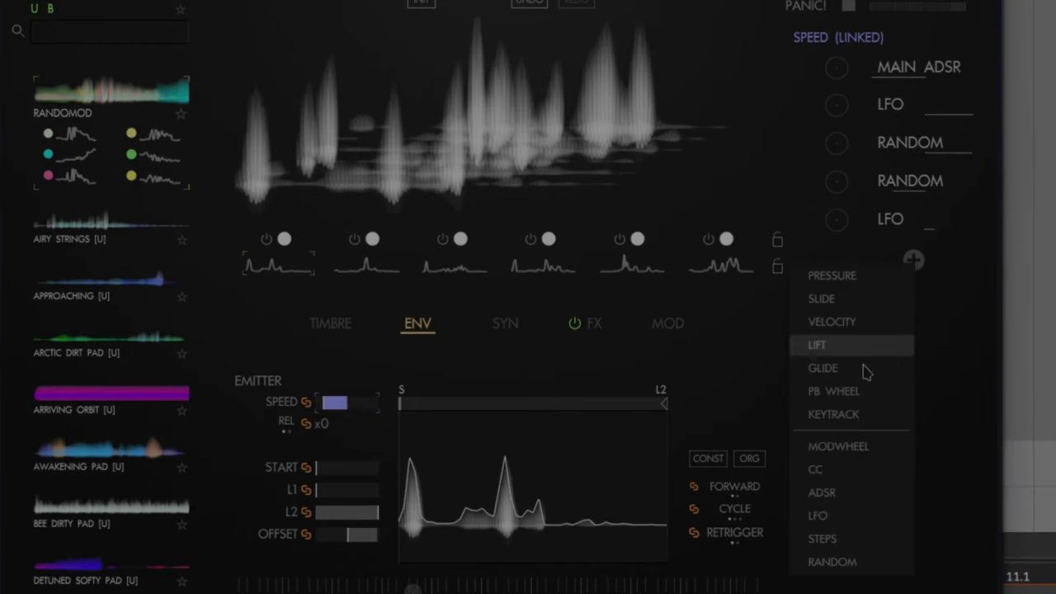
{"action": "left_click", "coordinate": [833, 562]}
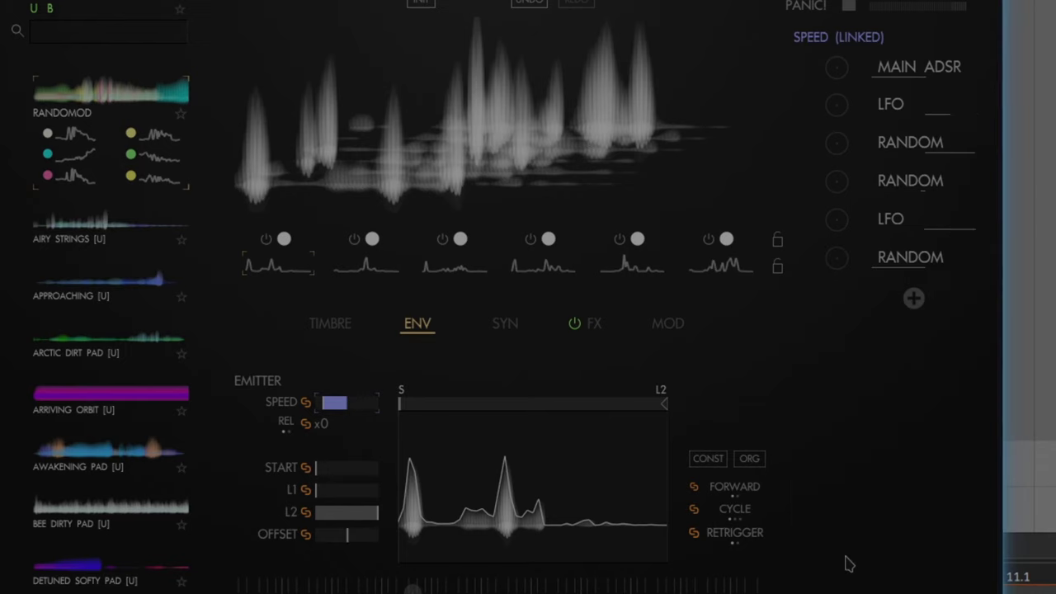
{"action": "left_click", "coordinate": [902, 259]}
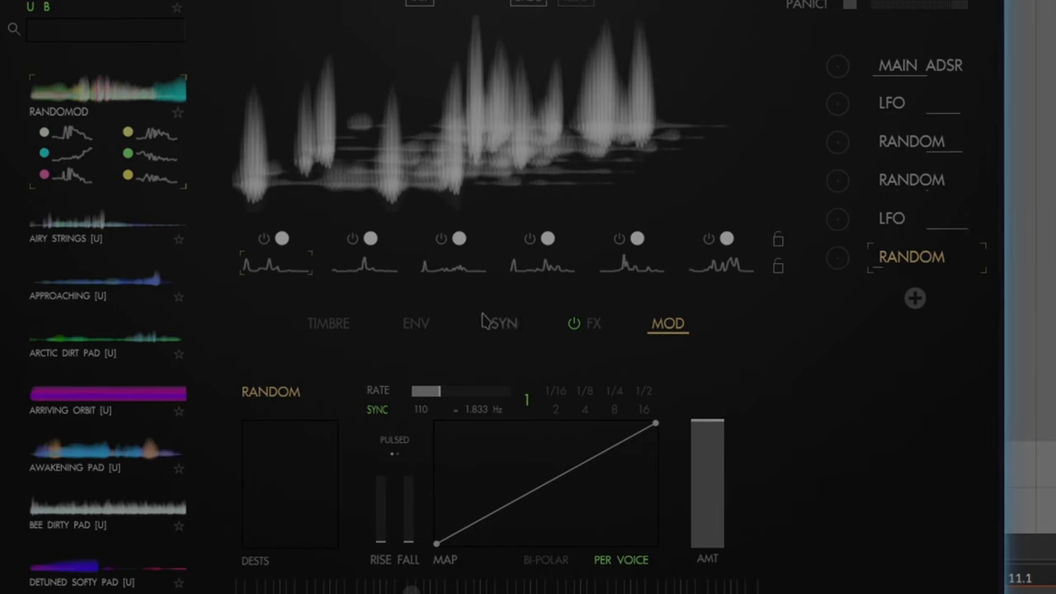
{"action": "left_click", "coordinate": [412, 326]}
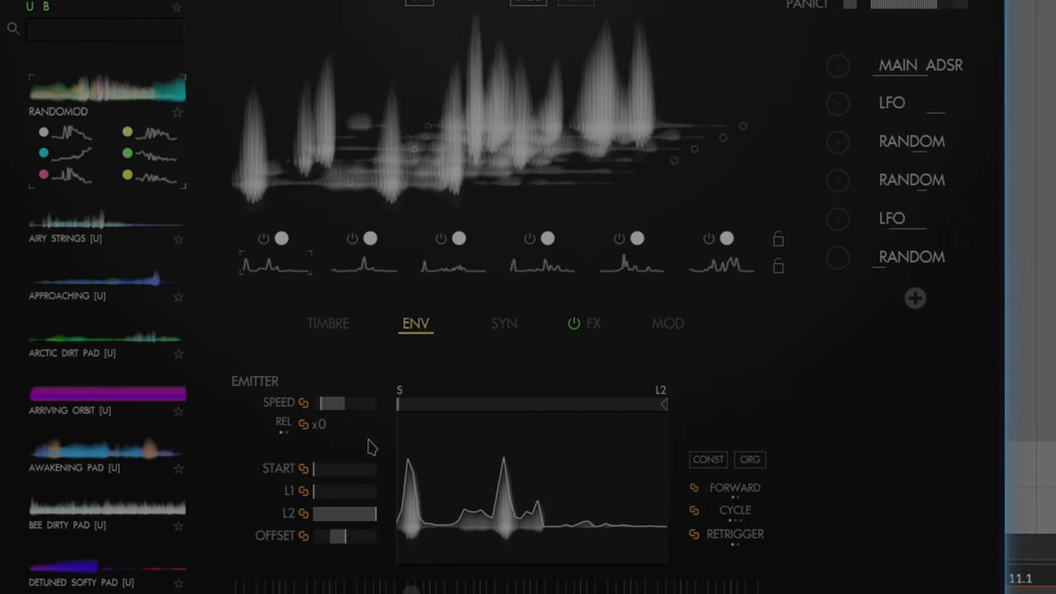
{"action": "left_click_drag", "start_coordinate": [329, 409], "coordinate": [349, 410]}
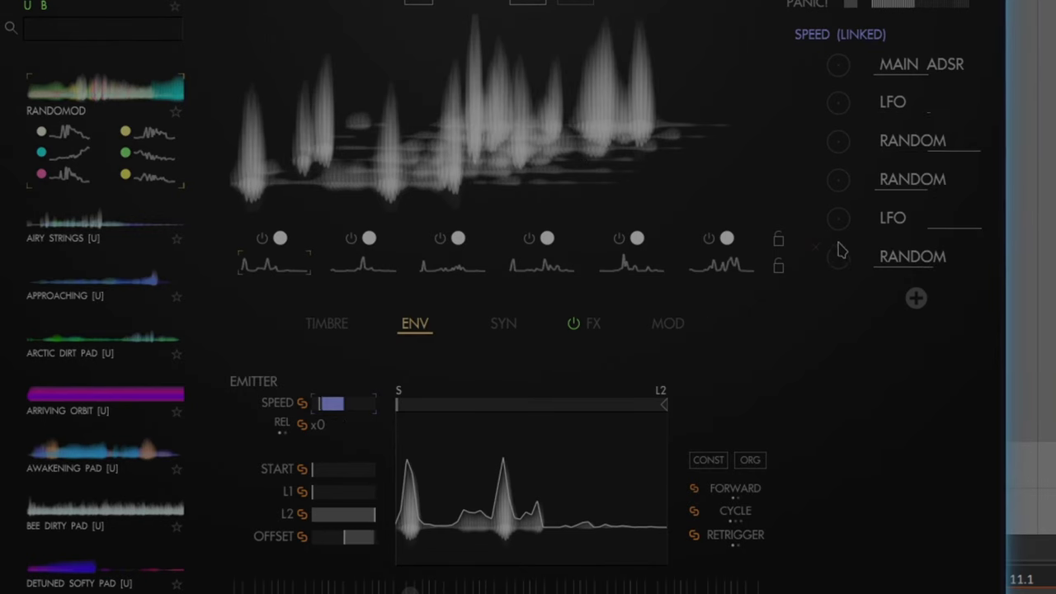
{"action": "left_click_drag", "start_coordinate": [840, 250], "coordinate": [834, 235]}
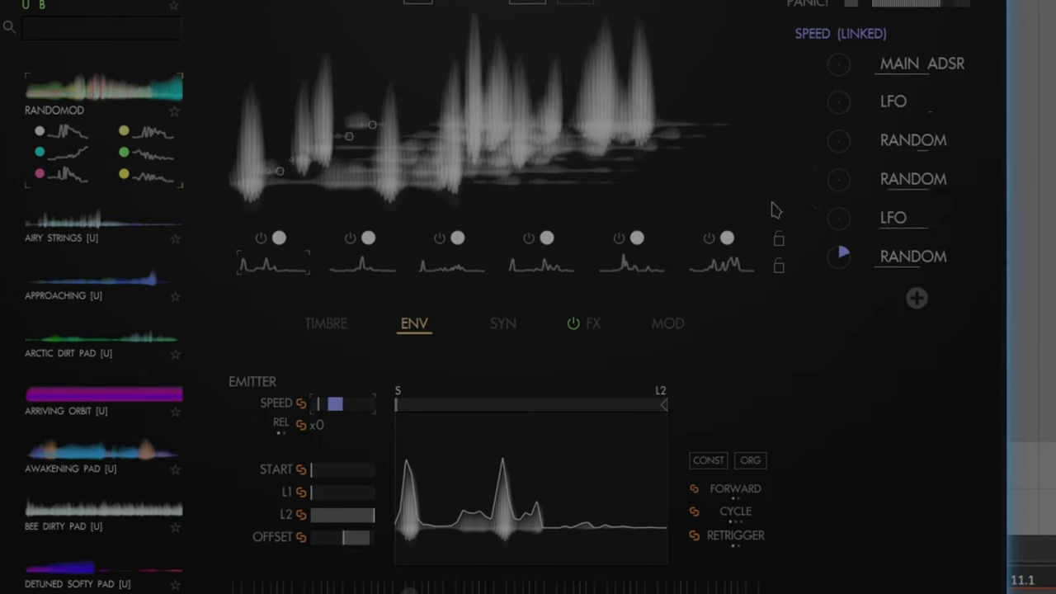
- Go through layers 2, 4, 5 and 6, then unlink the emitter speed so each layer has its own setting
{"action": "left_click", "coordinate": [369, 276]}
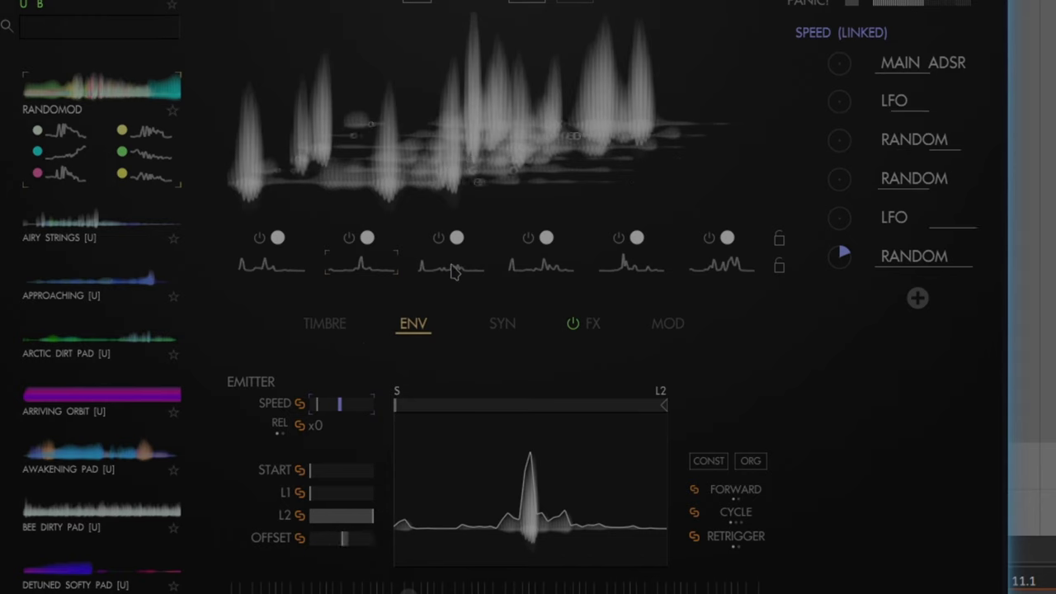
{"action": "left_click", "coordinate": [548, 276]}
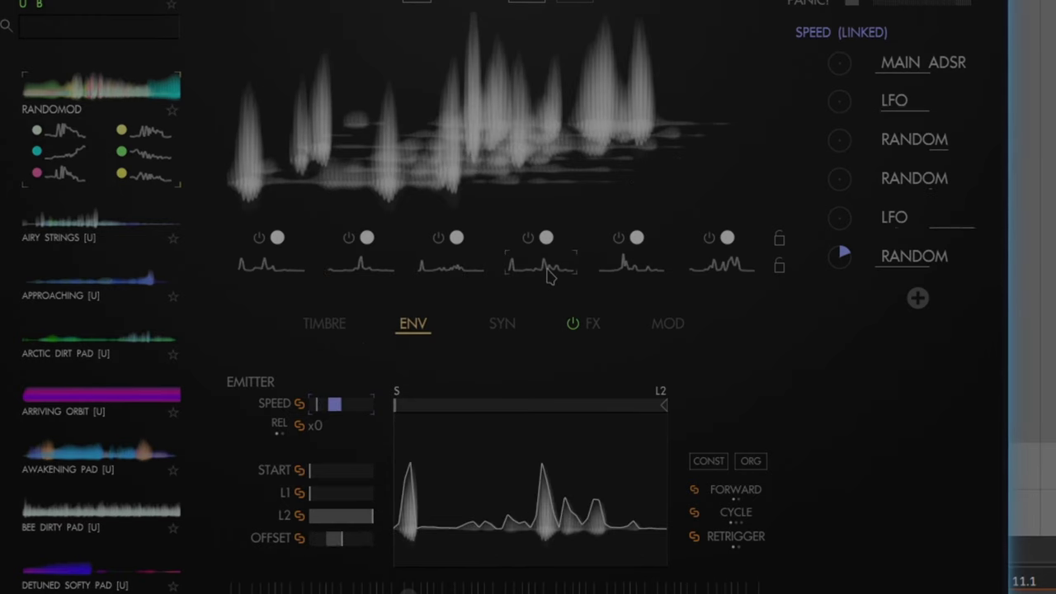
{"action": "left_click", "coordinate": [631, 271]}
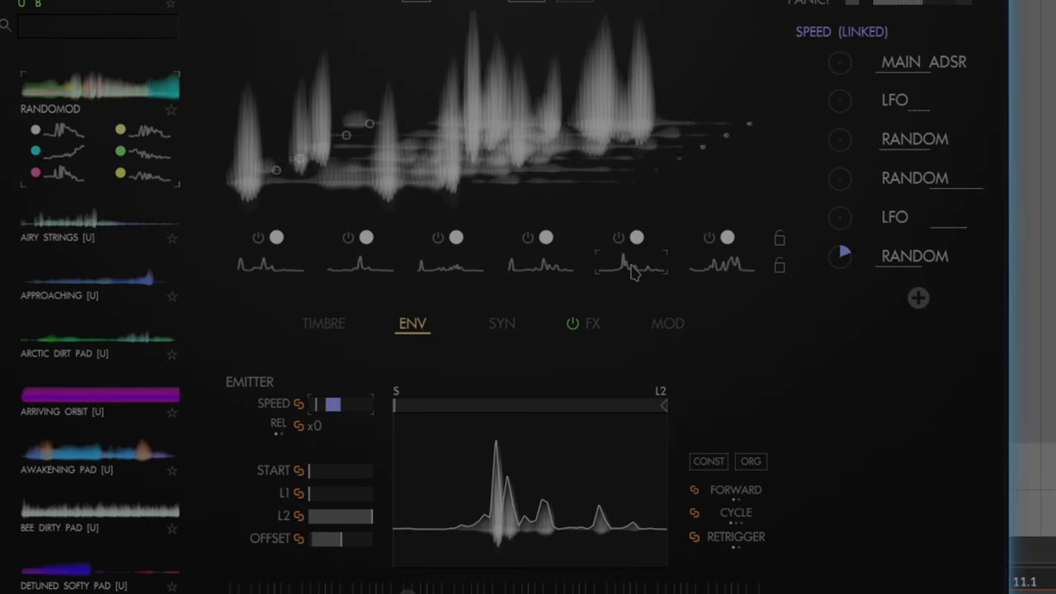
{"action": "left_click", "coordinate": [728, 270]}
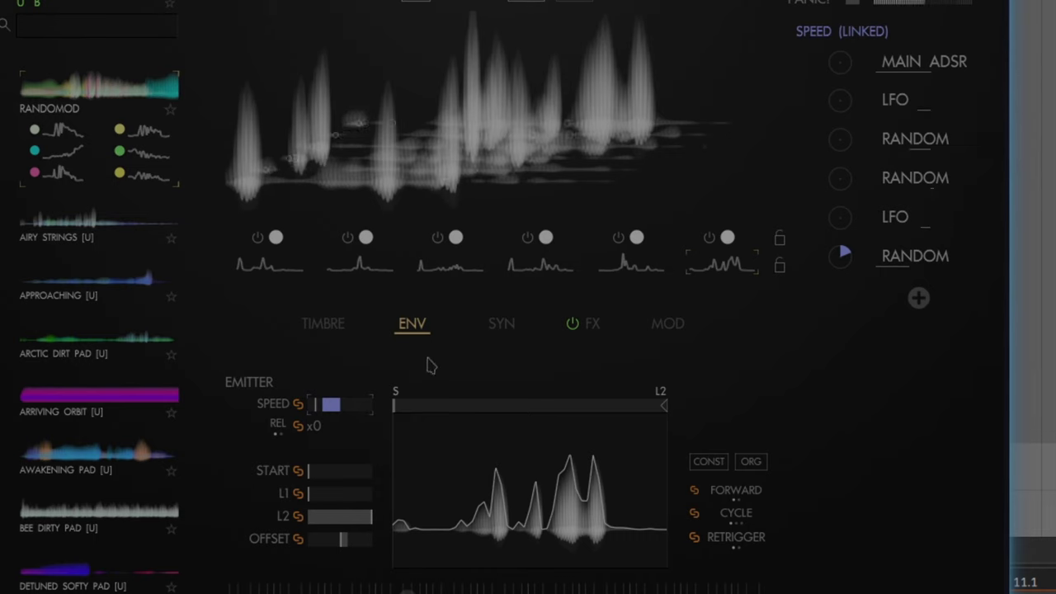
{"action": "left_click", "coordinate": [298, 404]}
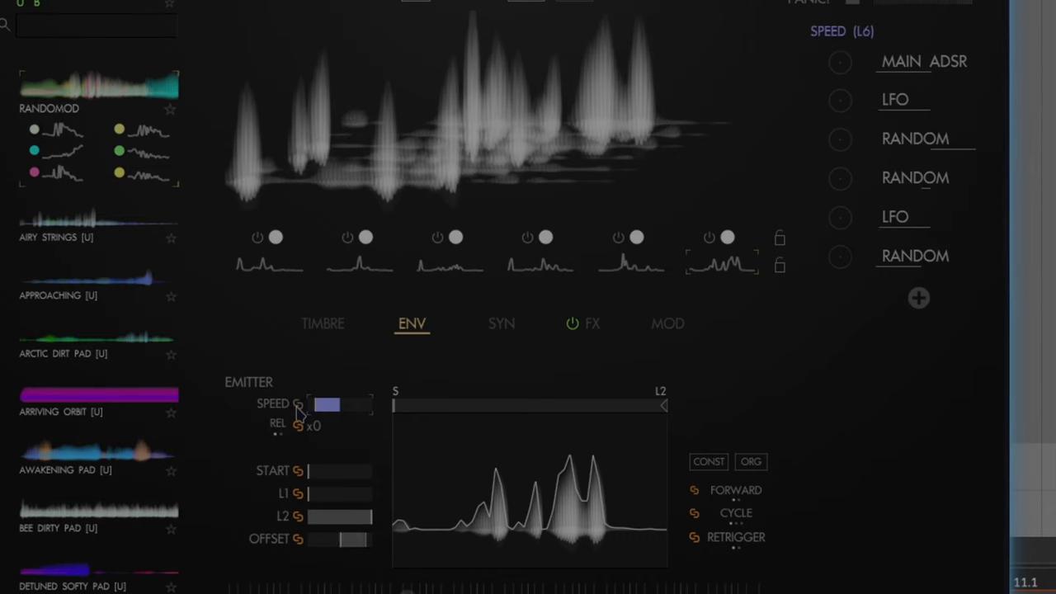
- Modulate the emitter speed with the third Random by about 30% on layer 5 and about 40% on layer 6
{"action": "left_click", "coordinate": [628, 270]}
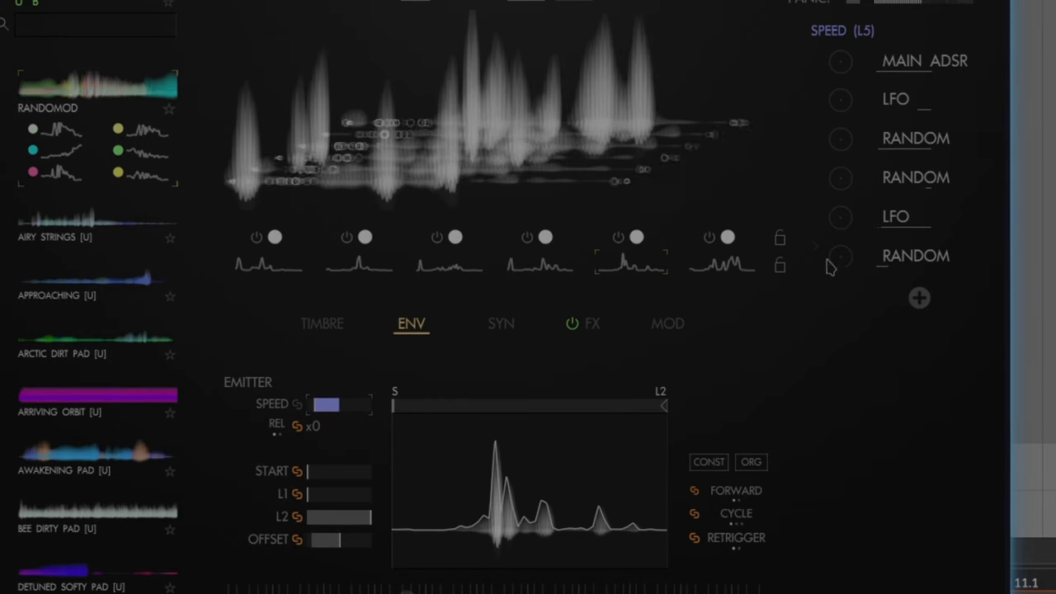
{"action": "left_click_drag", "start_coordinate": [836, 257], "coordinate": [815, 169]}
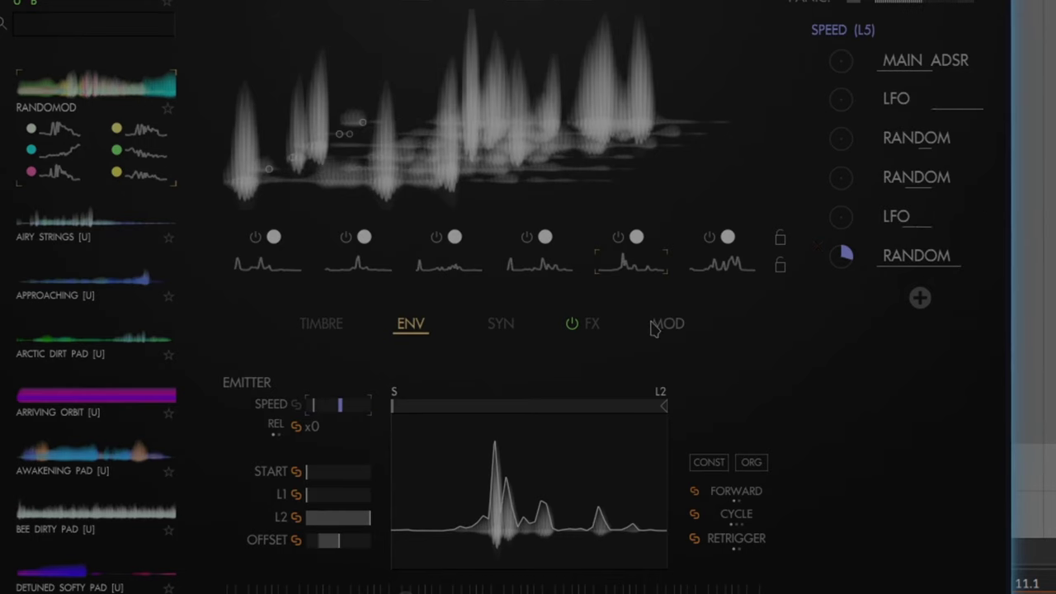
{"action": "left_click", "coordinate": [715, 265]}
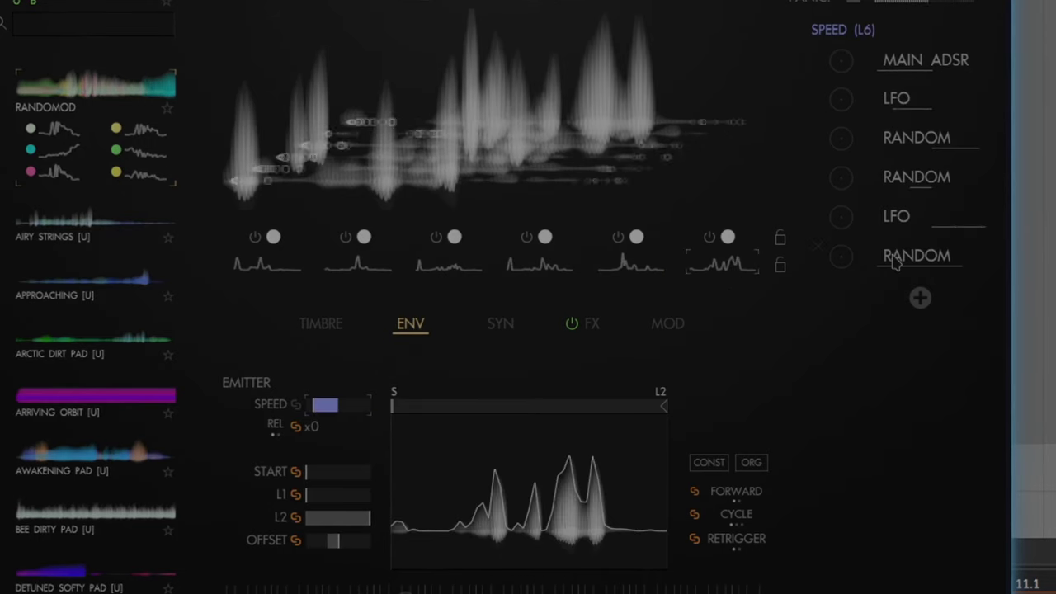
{"action": "left_click_drag", "start_coordinate": [843, 264], "coordinate": [830, 188]}
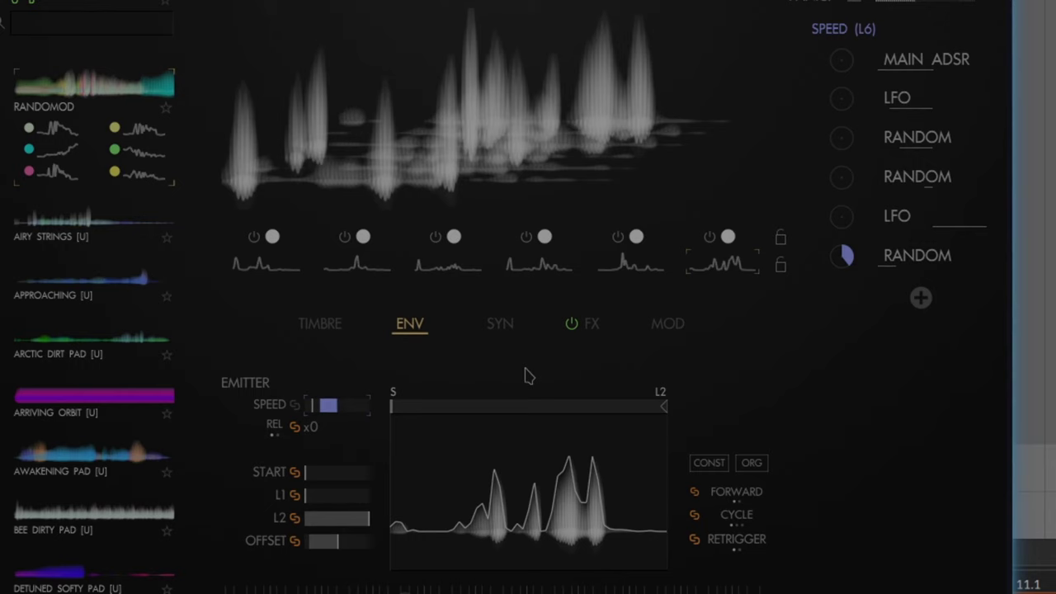
- Modulate the emitter speed with the third Random by about -10% on layer 4 and about 50% on layer 3
{"action": "left_click", "coordinate": [633, 270]}
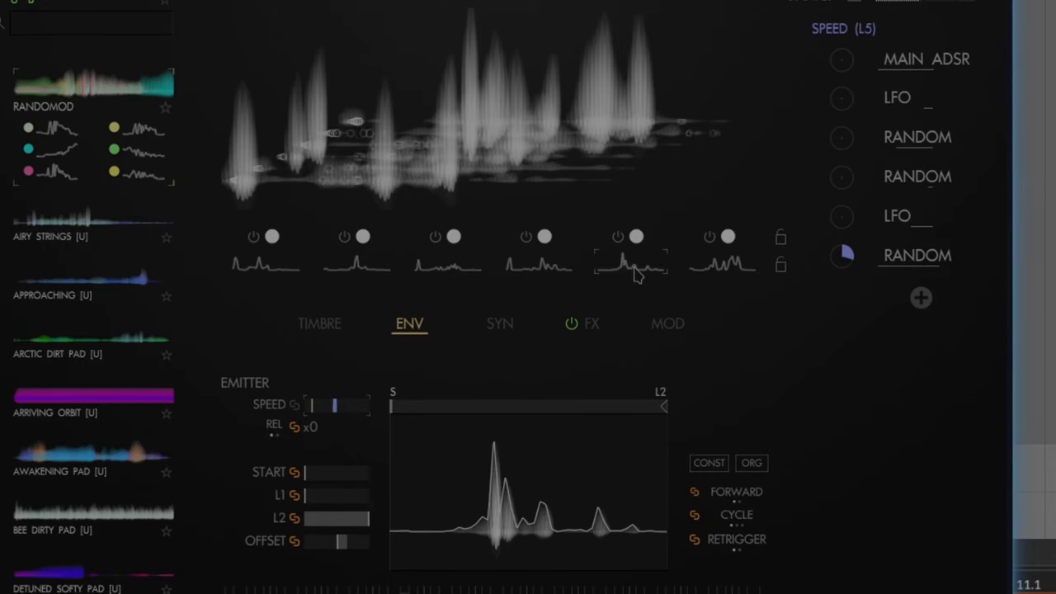
{"action": "left_click", "coordinate": [545, 272]}
{"action": "left_click_drag", "start_coordinate": [836, 237], "coordinate": [808, 130]}
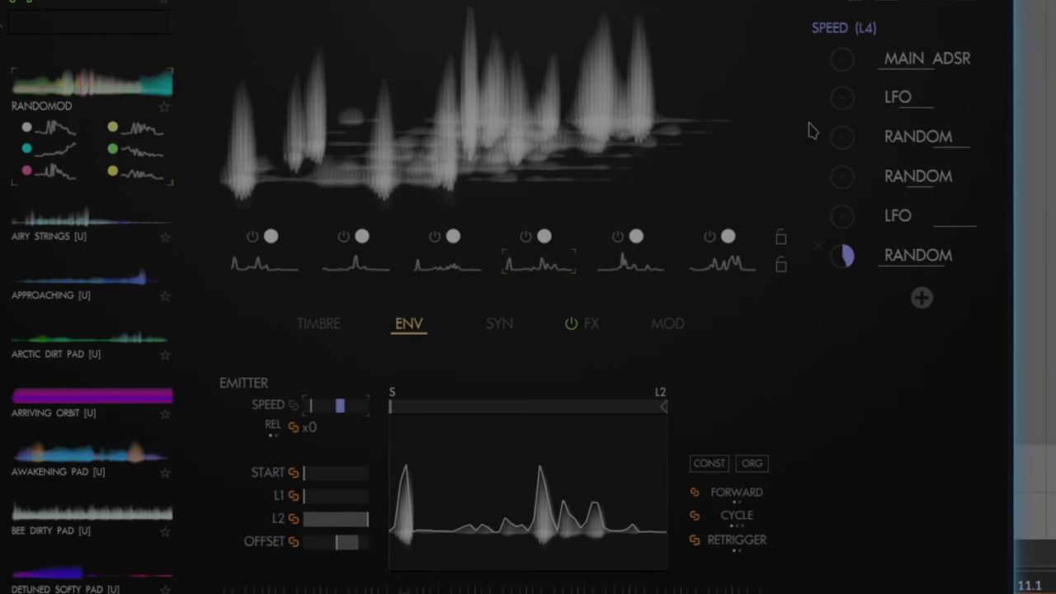
{"action": "left_click_drag", "start_coordinate": [800, 93], "coordinate": [827, 266]}
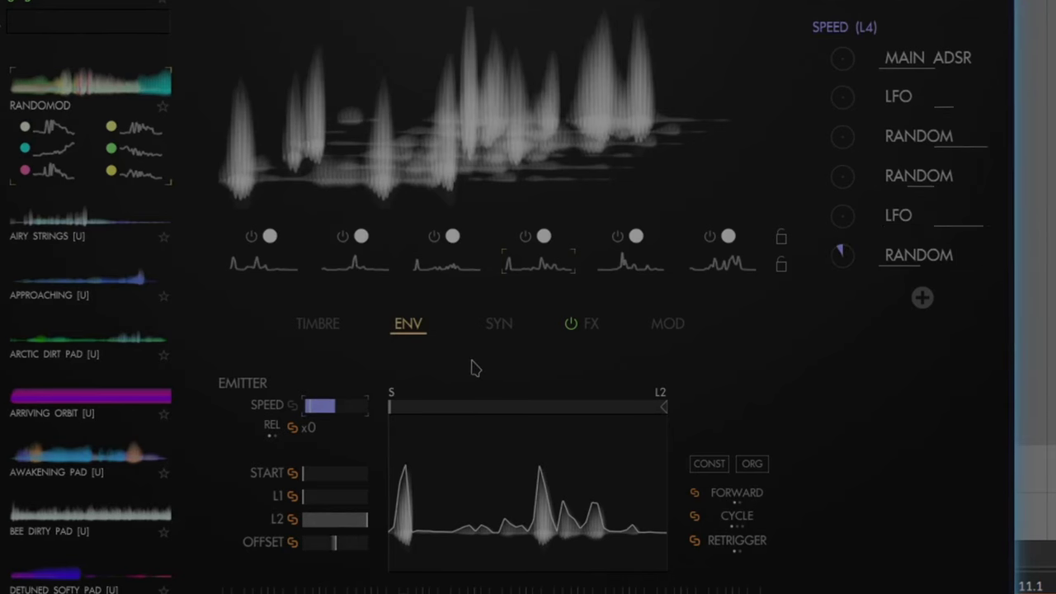
{"action": "left_click", "coordinate": [448, 270]}
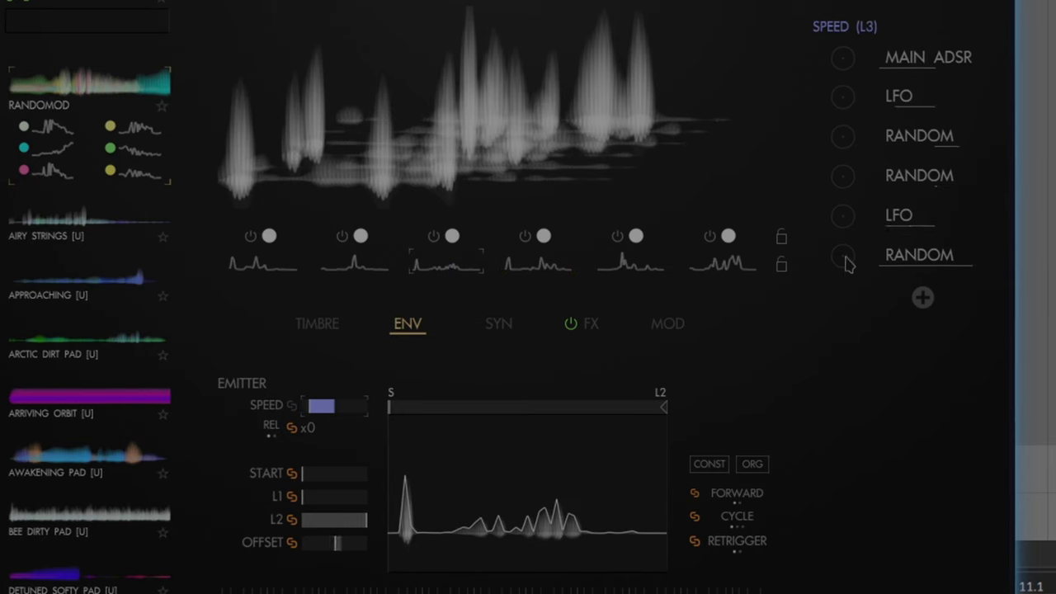
{"action": "left_click_drag", "start_coordinate": [842, 244], "coordinate": [819, 136]}
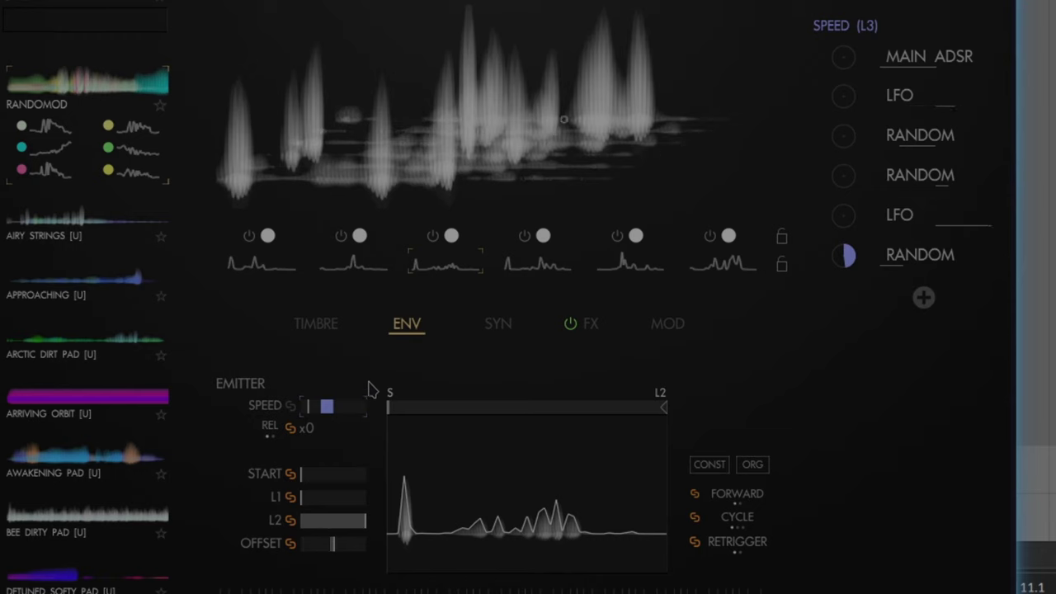
- Modulate layer 2's speed with the third Random by about 30% plus slight second Random and LFO amounts, and layer 1's negatively with the first Random
{"action": "left_click", "coordinate": [361, 270]}
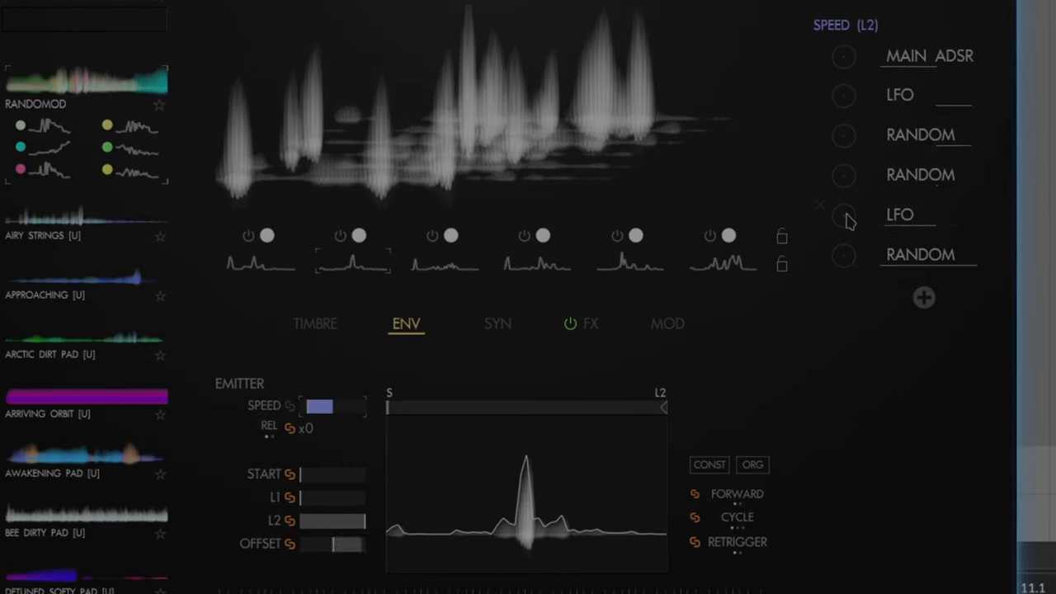
{"action": "left_click_drag", "start_coordinate": [842, 262], "coordinate": [838, 213]}
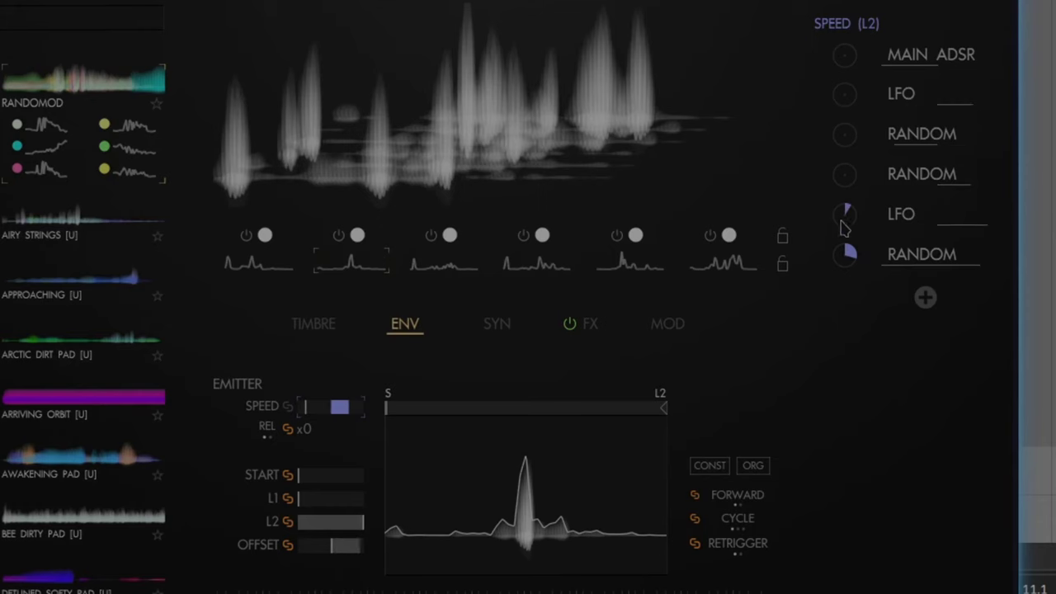
{"action": "left_click_drag", "start_coordinate": [843, 204], "coordinate": [845, 164]}
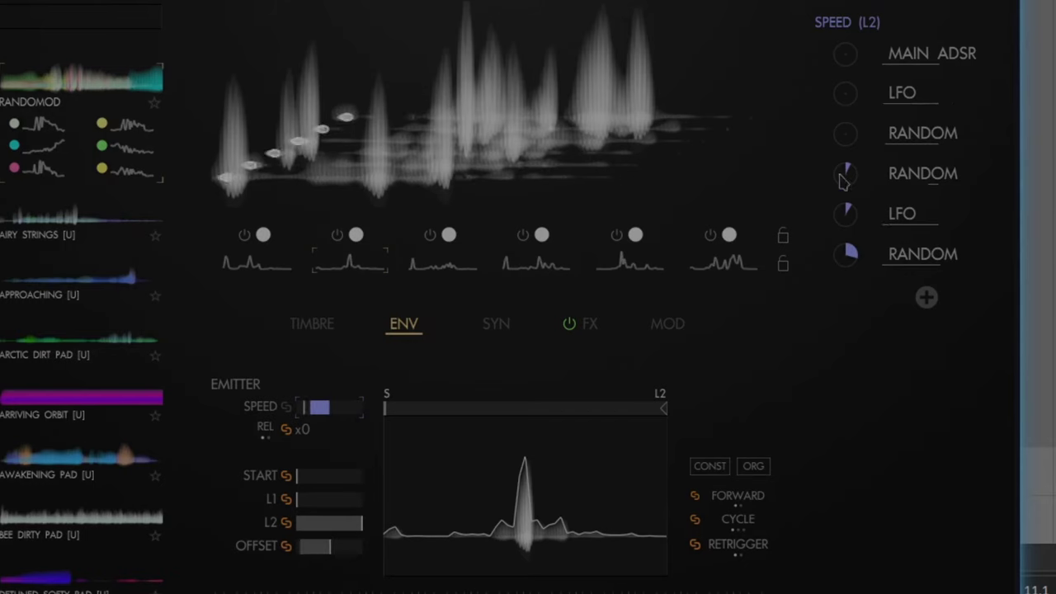
{"action": "left_click_drag", "start_coordinate": [852, 102], "coordinate": [852, 98]}
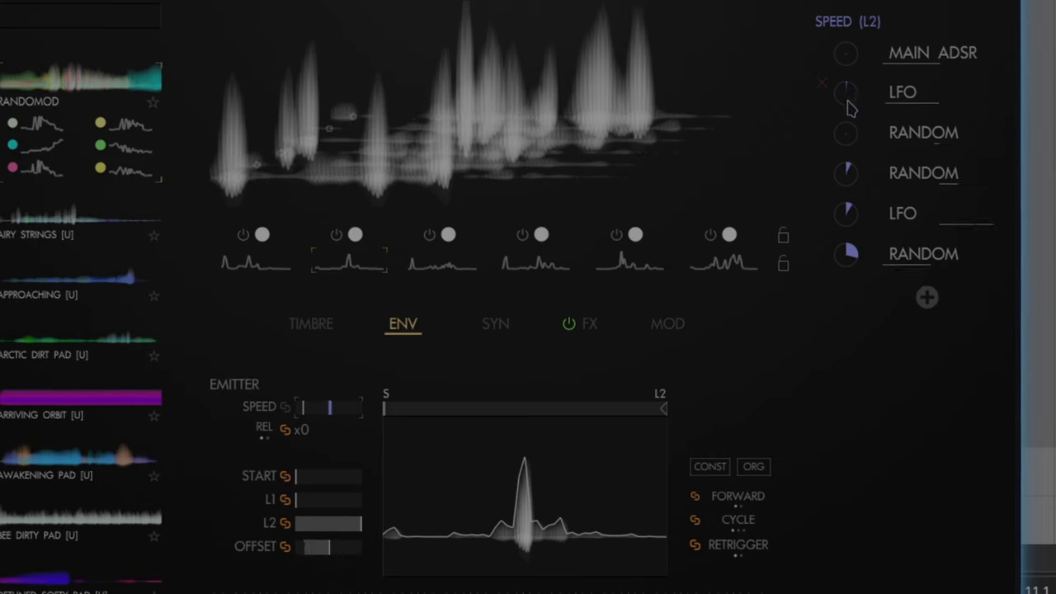
{"action": "left_click", "coordinate": [252, 262]}
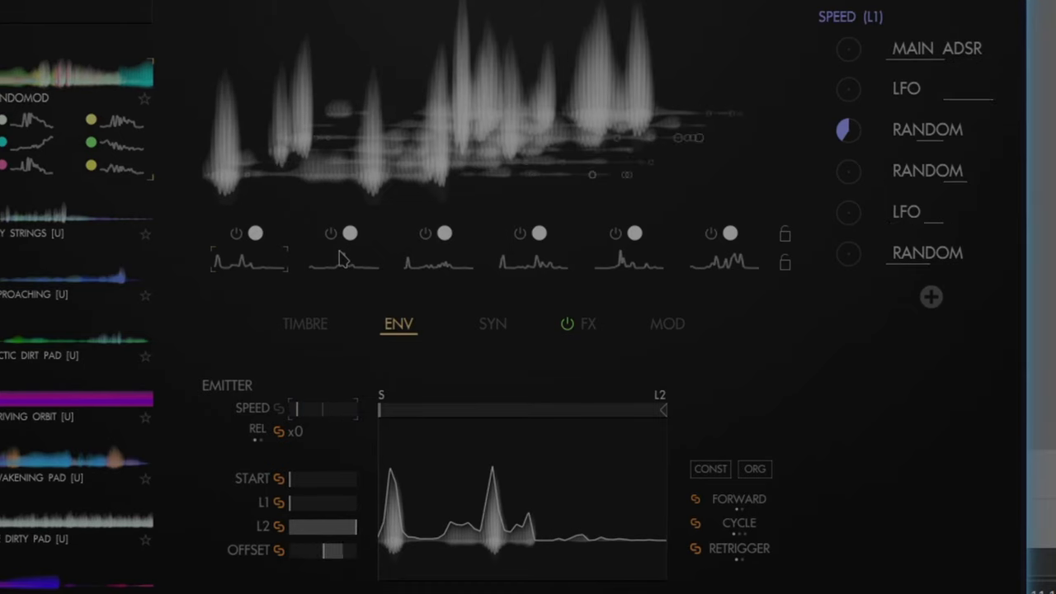
- Raise the Syntify amount to about 70% of its range
{"action": "left_click", "coordinate": [493, 328]}
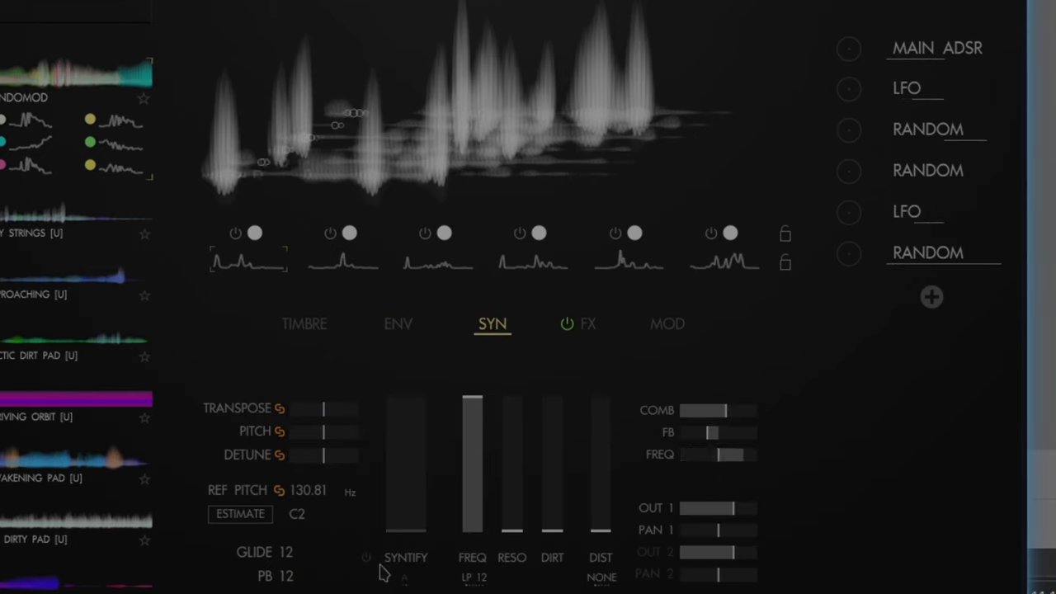
{"action": "left_click_drag", "start_coordinate": [411, 532], "coordinate": [404, 398]}
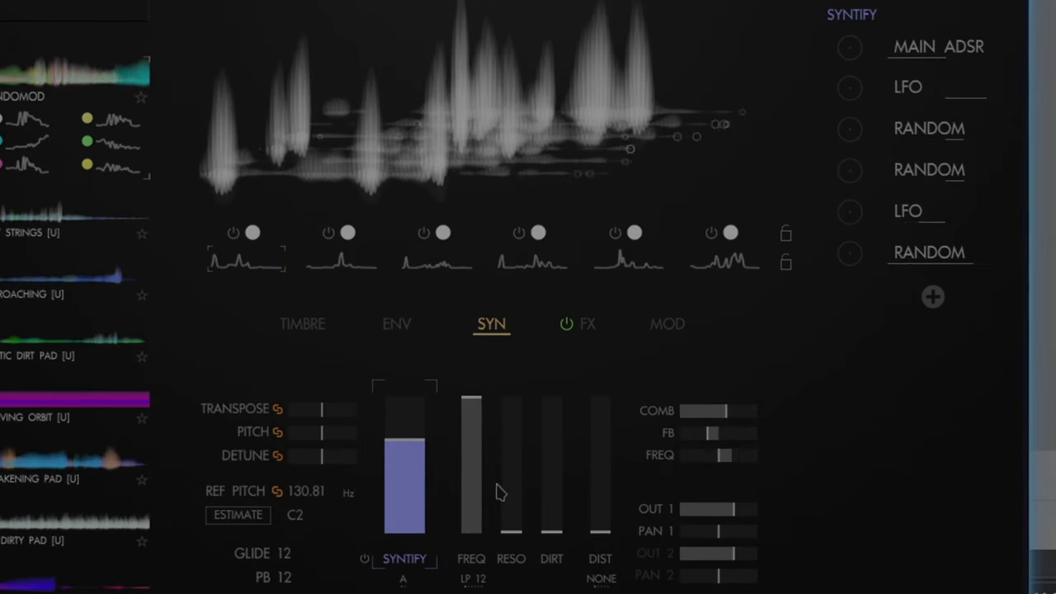
- Set the filter resonance to about half and its frequency to about 60%, modulating the frequency slightly with the first LFO and second Random
{"action": "left_click_drag", "start_coordinate": [513, 529], "coordinate": [522, 469]}
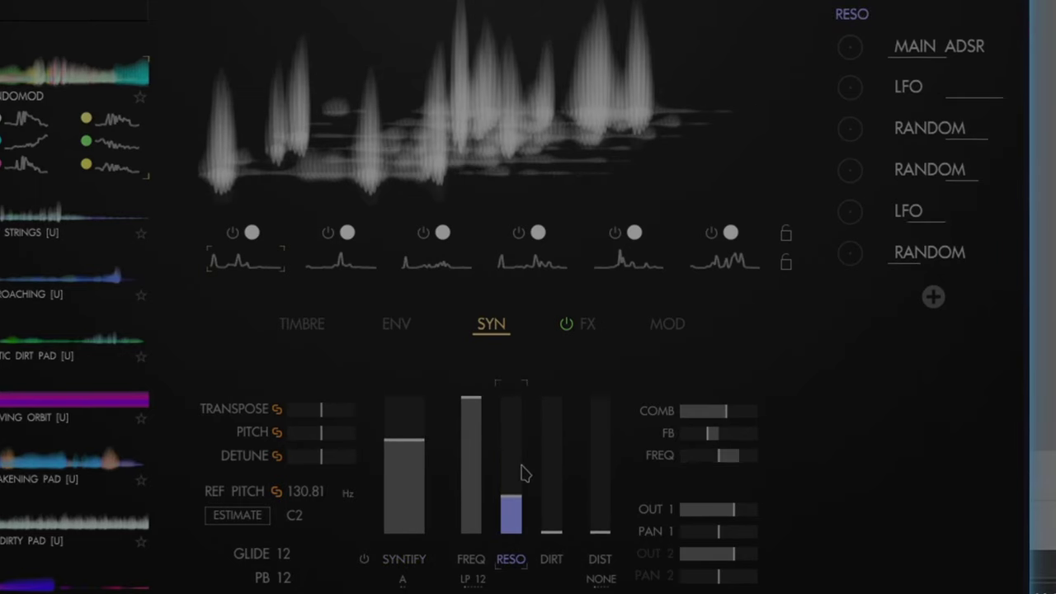
{"action": "left_click_drag", "start_coordinate": [481, 409], "coordinate": [480, 476]}
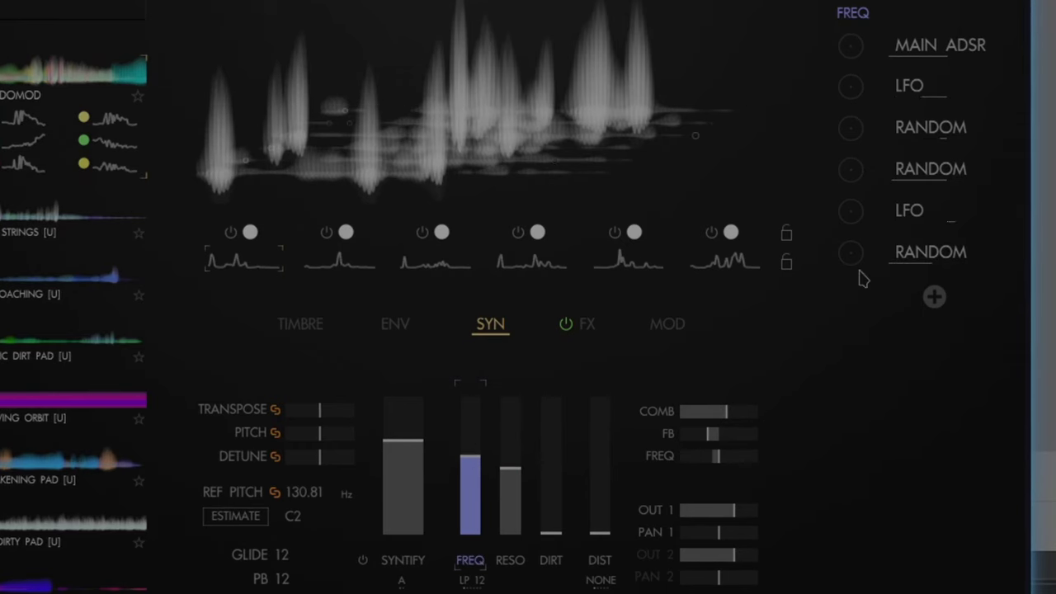
{"action": "left_click", "coordinate": [853, 171]}
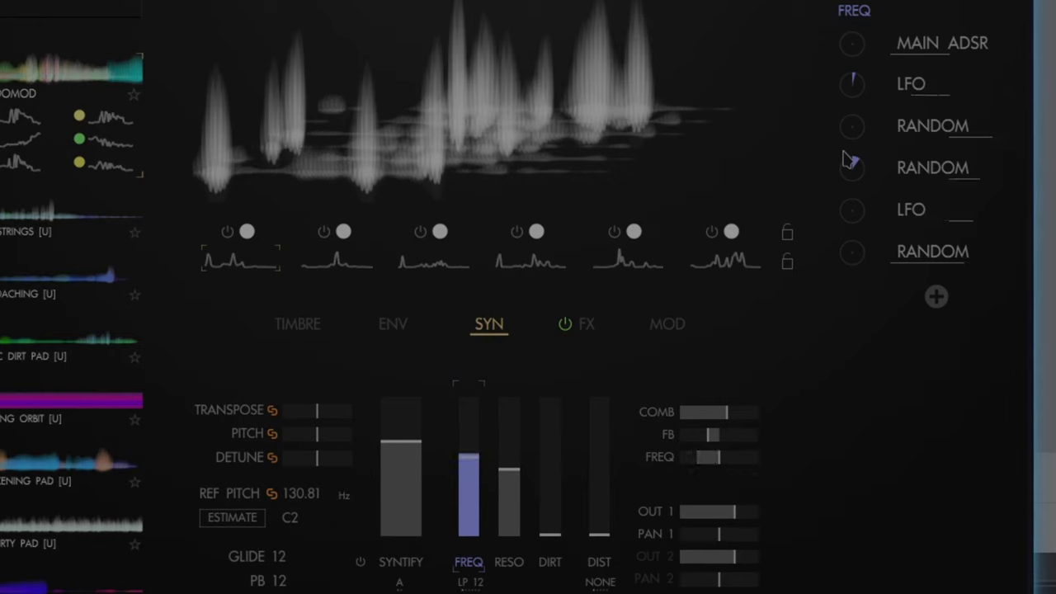
- Modulate the filter resonance by a small negative amount with both the first and the second Random
{"action": "left_click", "coordinate": [512, 482]}
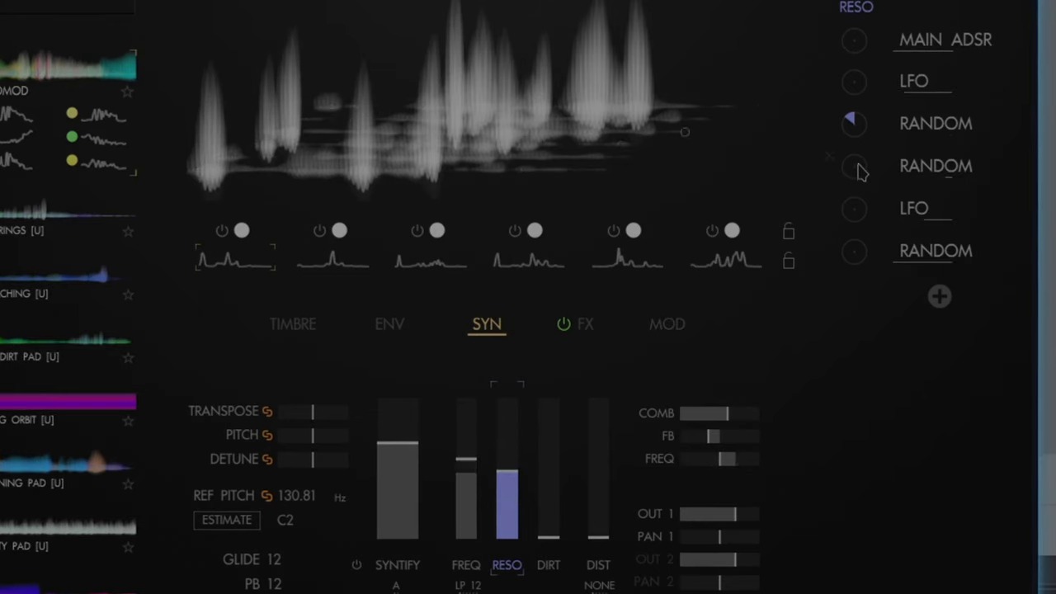
{"action": "left_click_drag", "start_coordinate": [858, 173], "coordinate": [860, 202]}
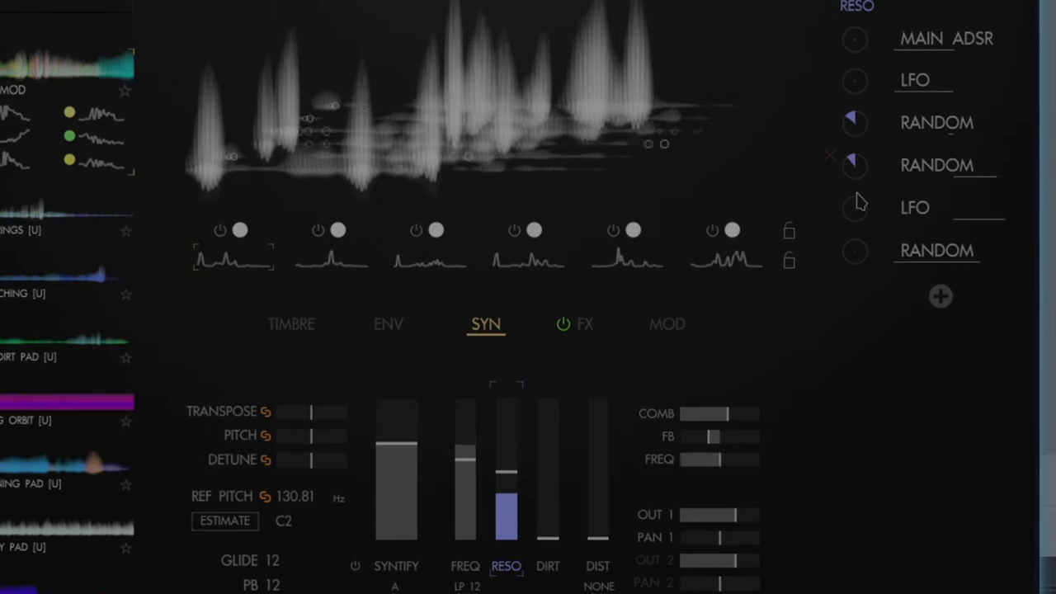
- Raise Dirt to about 60% of its range and Dist to nearly full
{"action": "left_click", "coordinate": [548, 538]}
{"action": "left_click_drag", "start_coordinate": [554, 494], "coordinate": [557, 395]}
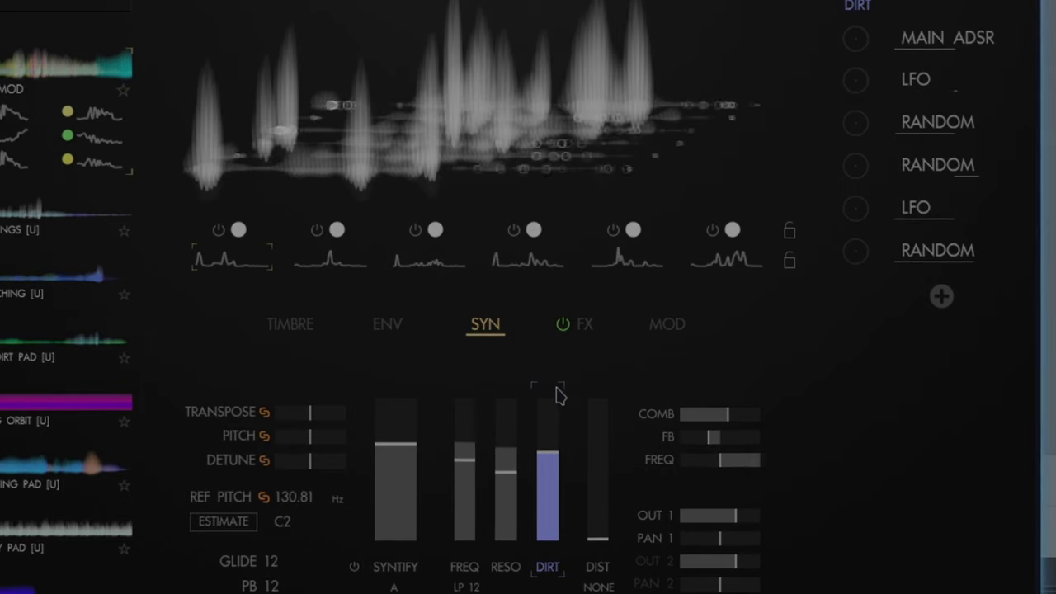
{"action": "left_click", "coordinate": [598, 538]}
{"action": "left_click_drag", "start_coordinate": [598, 537], "coordinate": [597, 290]}
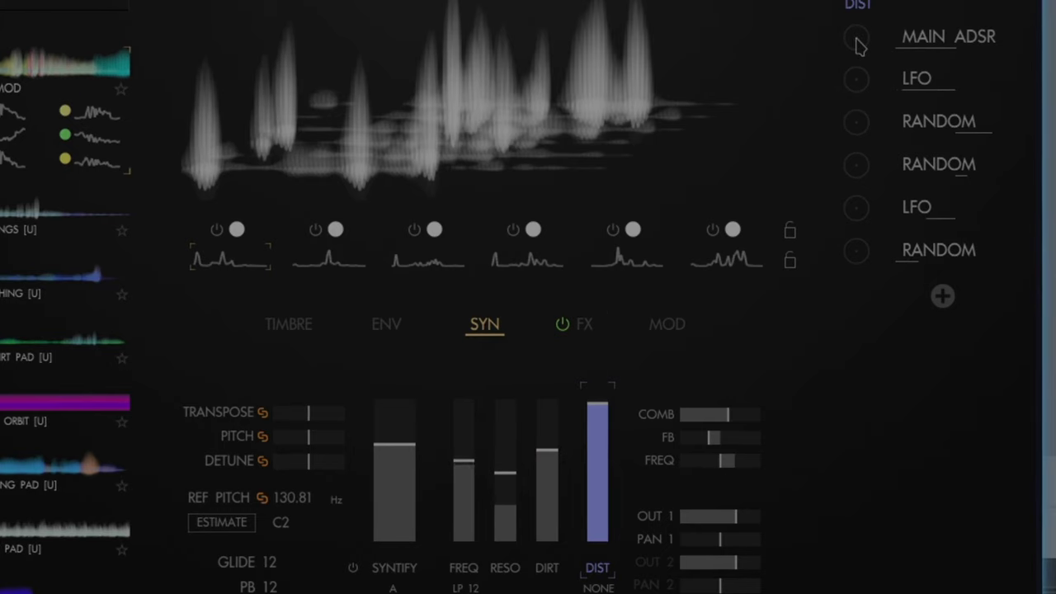
- Examine the settings and destinations of the Main ADSR, LFO and Random modulators, plus the synthesis and emitter envelope settings
{"action": "left_click", "coordinate": [926, 45]}
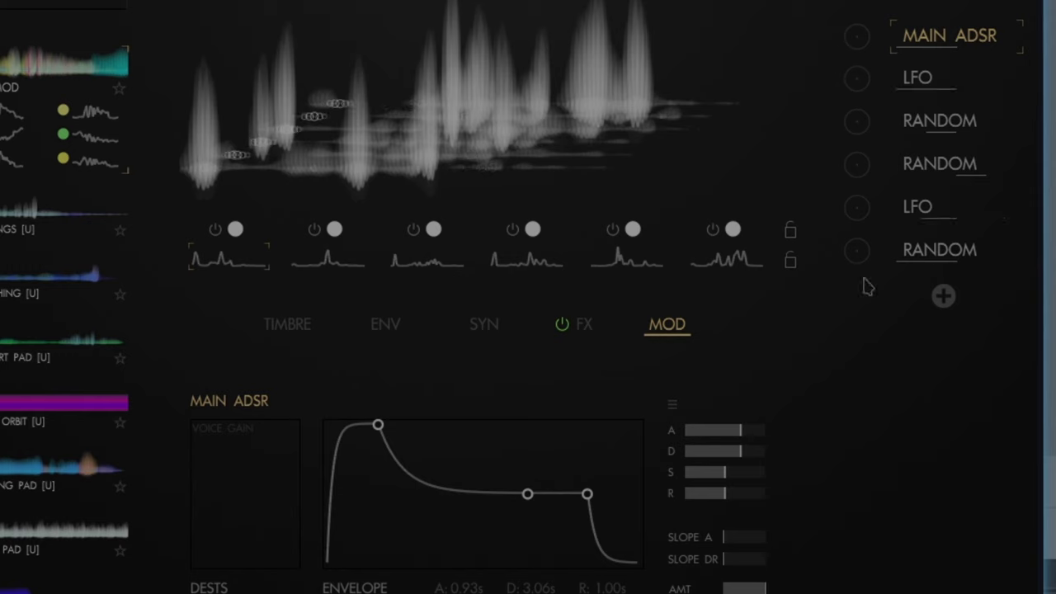
{"action": "left_click", "coordinate": [917, 83]}
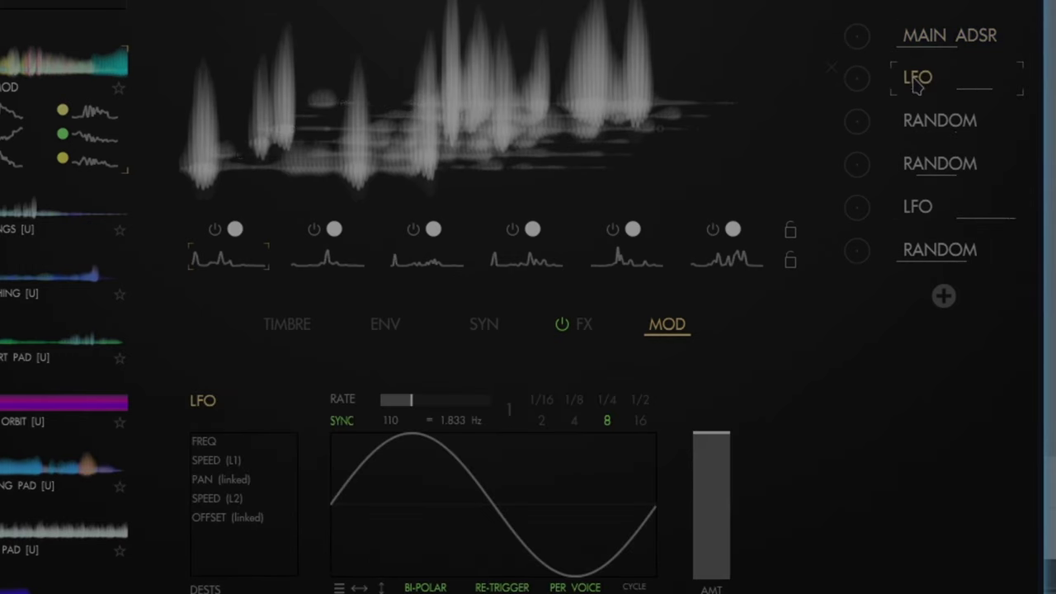
{"action": "left_click", "coordinate": [928, 124]}
{"action": "left_click", "coordinate": [925, 169]}
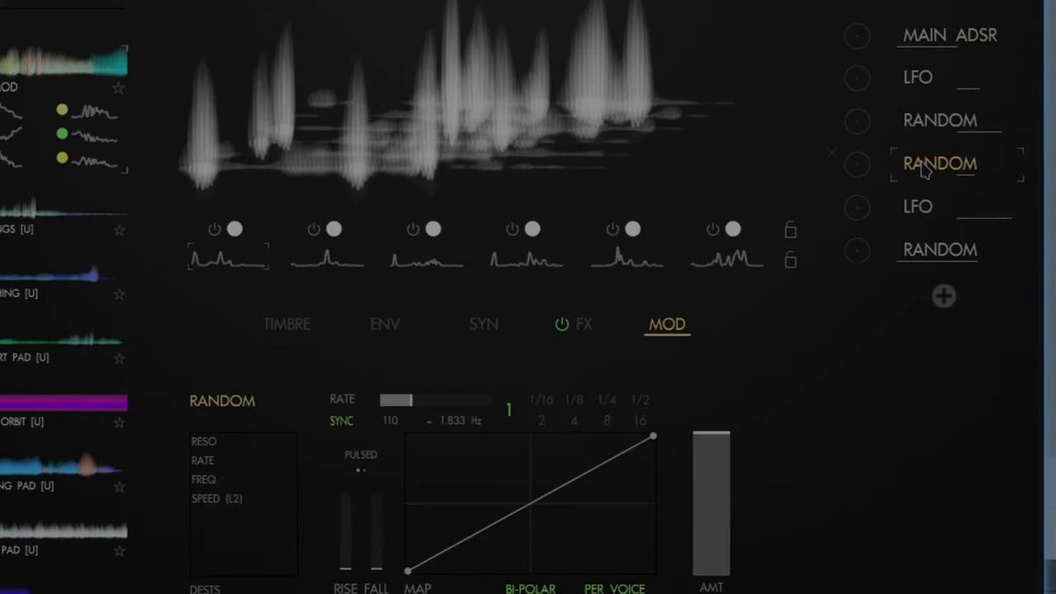
{"action": "left_click", "coordinate": [922, 208]}
{"action": "left_click", "coordinate": [925, 254]}
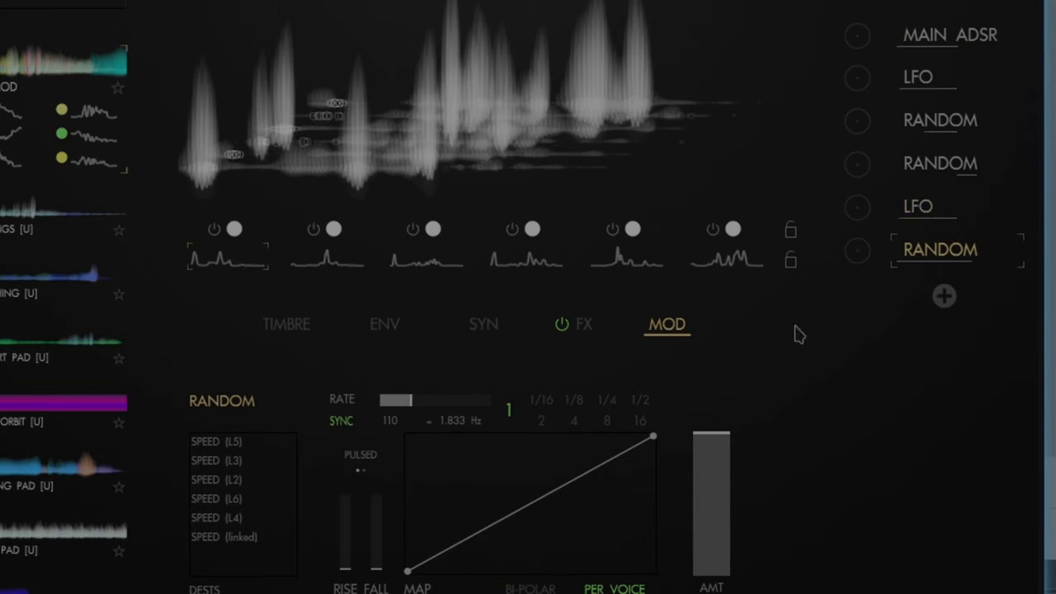
{"action": "left_click", "coordinate": [483, 330]}
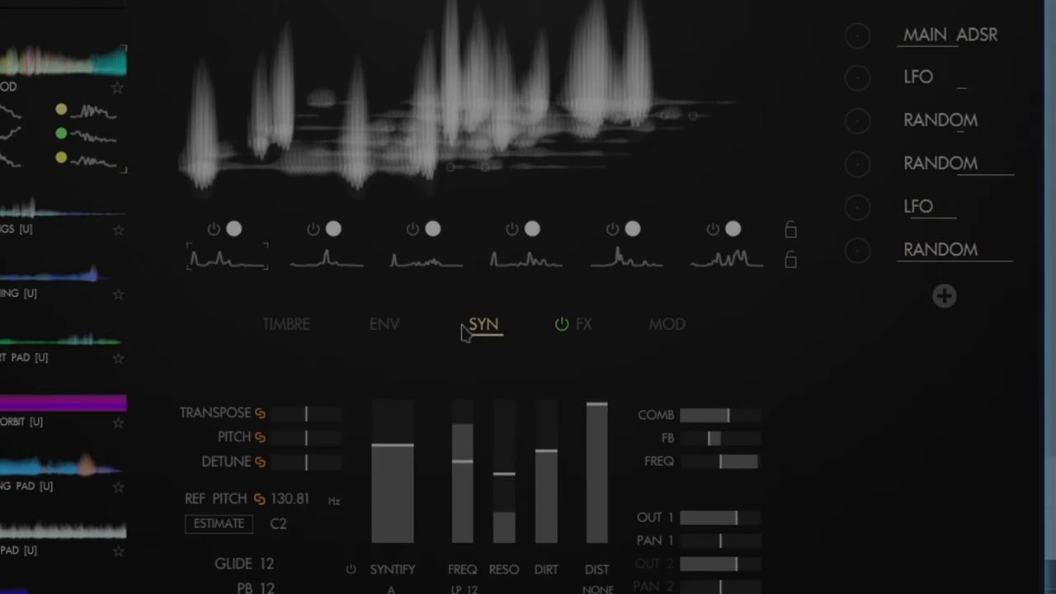
{"action": "left_click", "coordinate": [391, 330]}
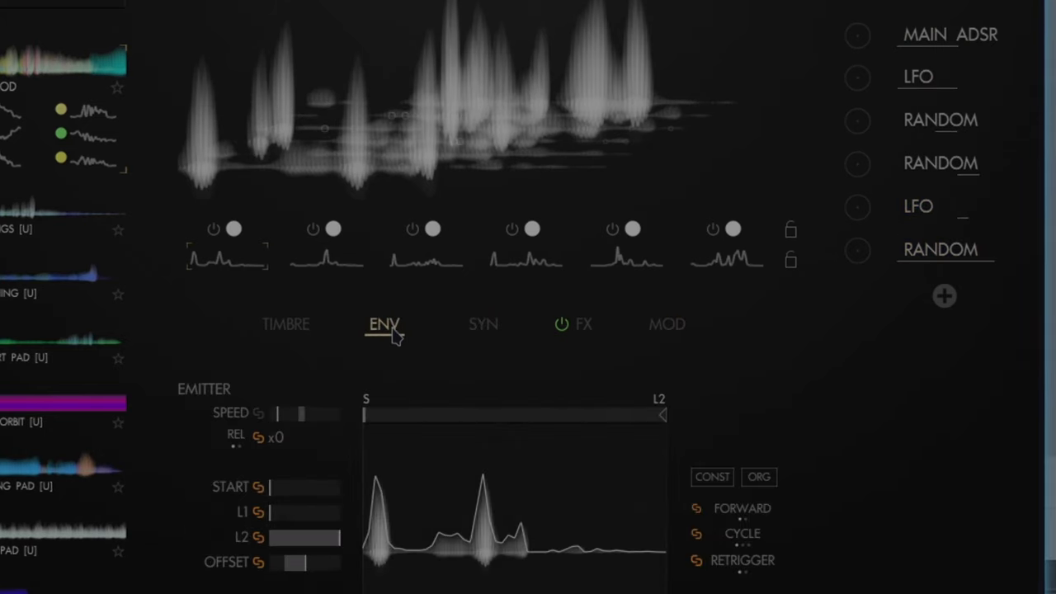
- Try several blue timbres for layer 1 on the timbre map, ending on a teal one just left of the upper edge's centre
{"action": "left_click", "coordinate": [295, 329]}
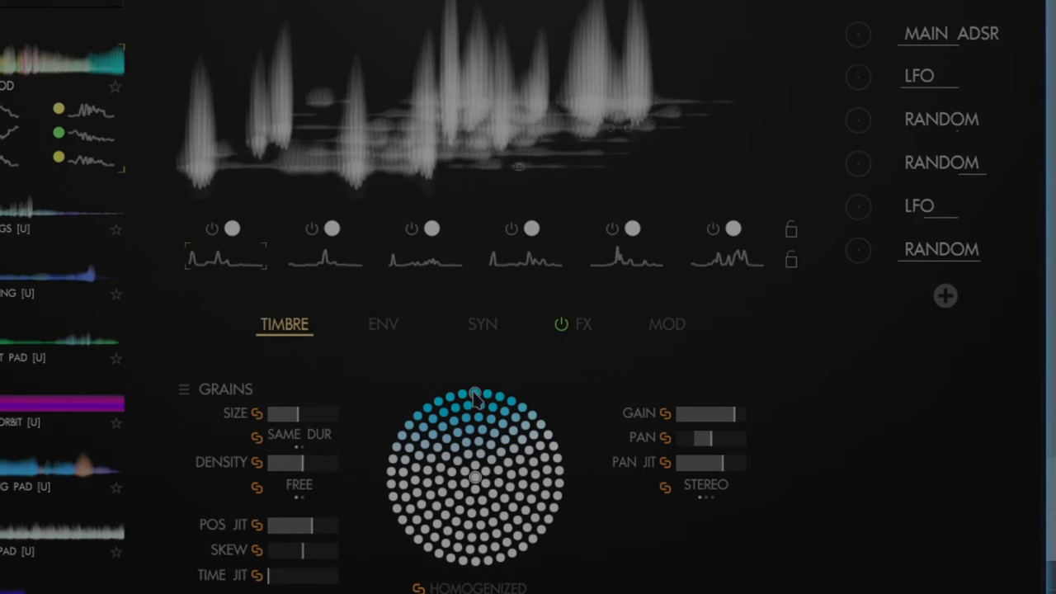
{"action": "left_click", "coordinate": [477, 396]}
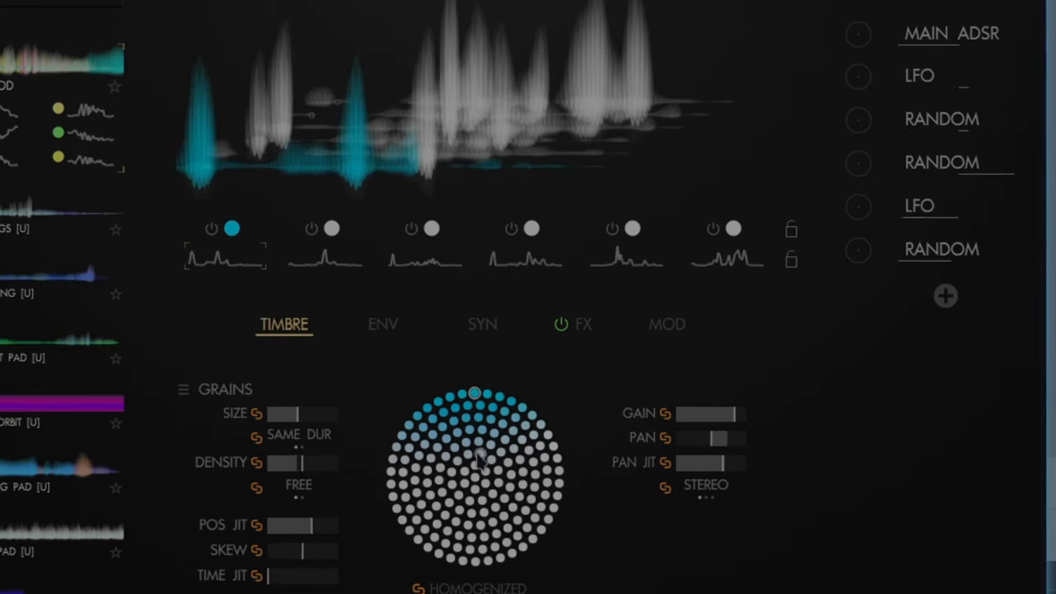
{"action": "left_click", "coordinate": [482, 430]}
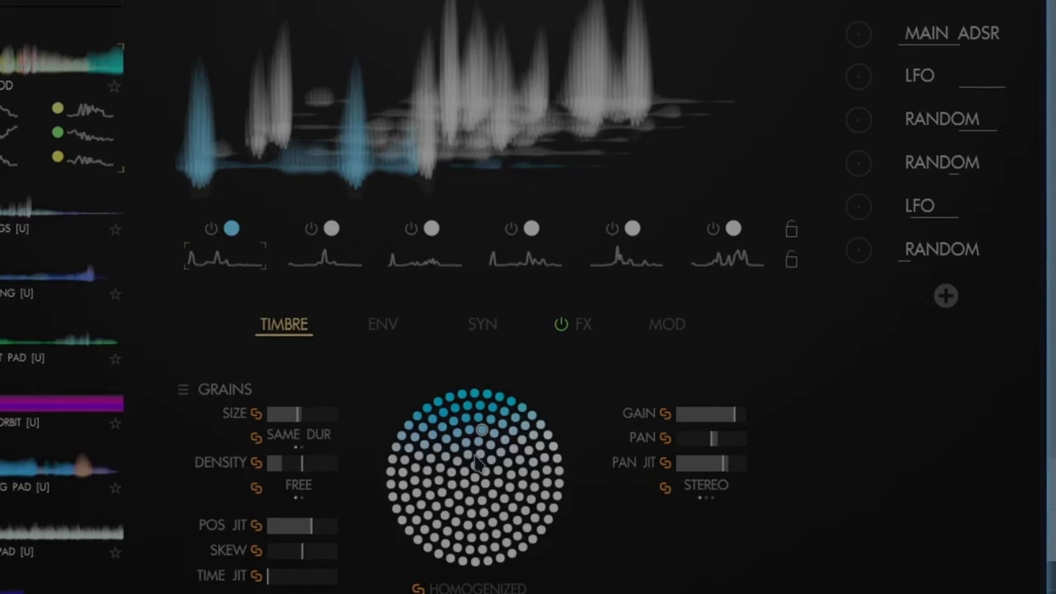
{"action": "left_click", "coordinate": [476, 406]}
{"action": "left_click", "coordinate": [485, 398]}
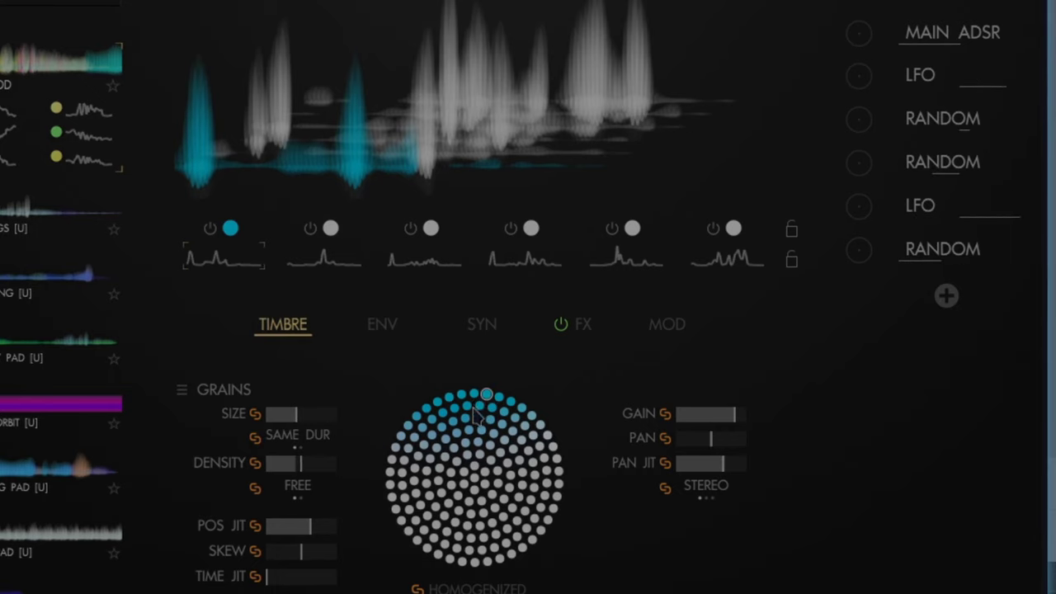
{"action": "left_click", "coordinate": [473, 393]}
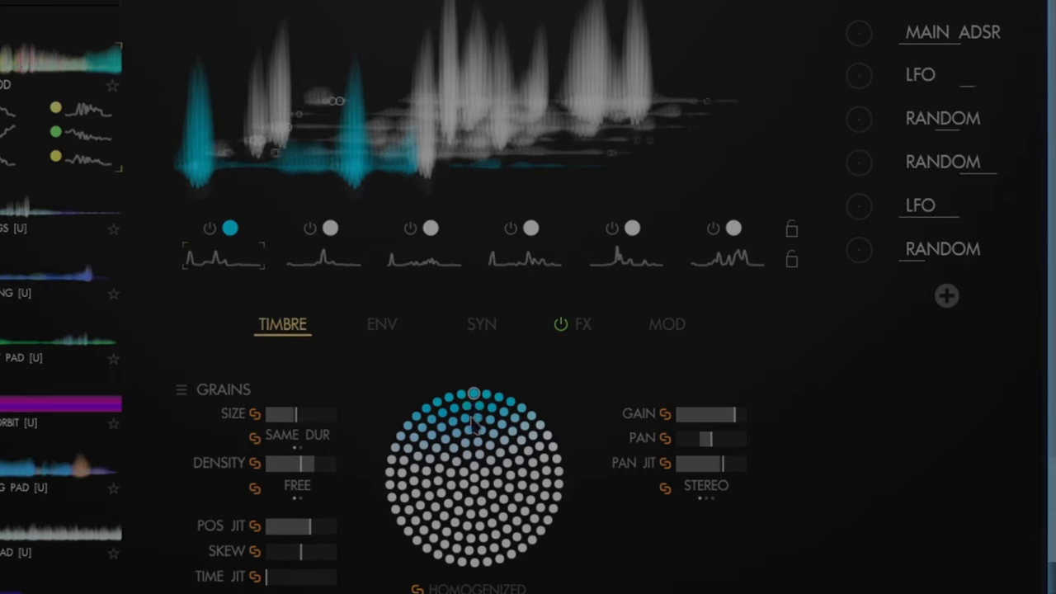
{"action": "left_click", "coordinate": [464, 396]}
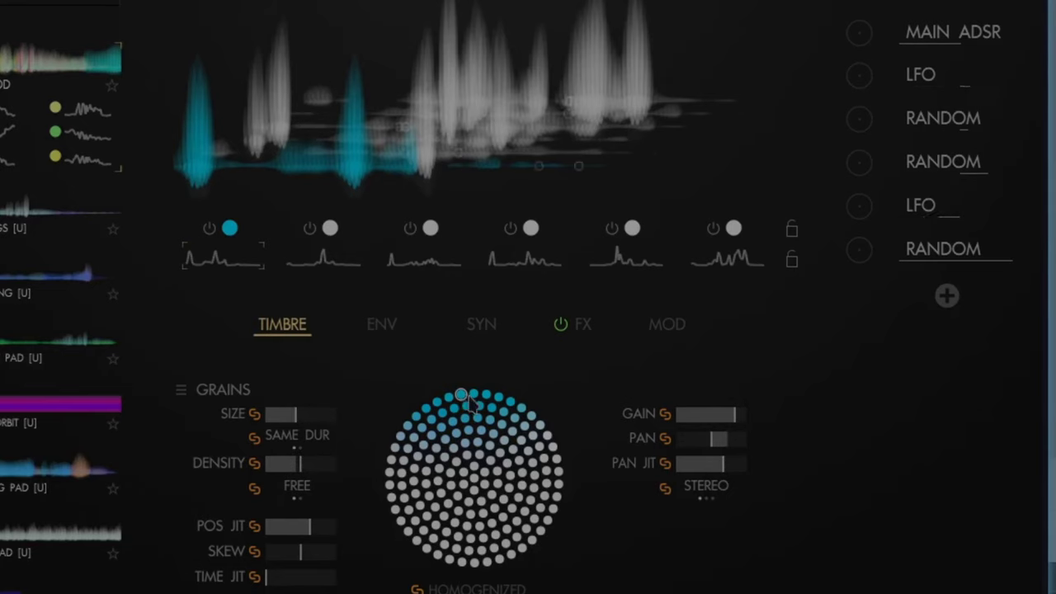